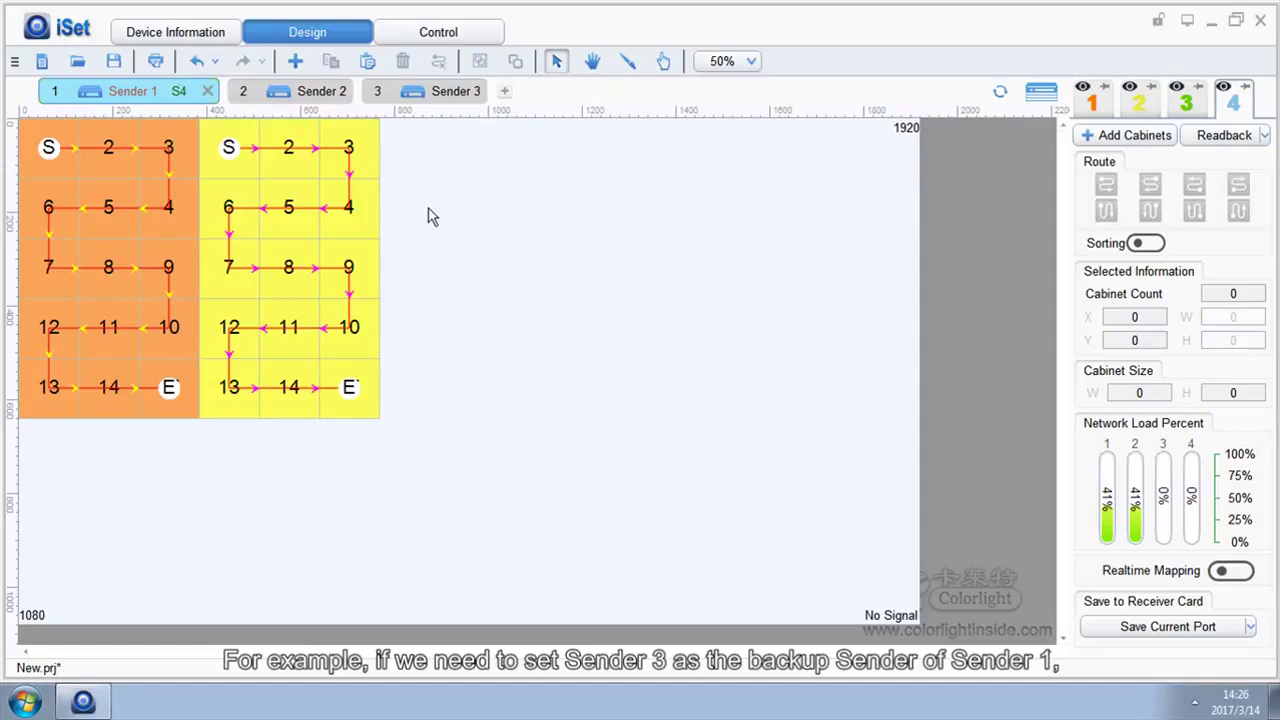
# Switch to Sender 3 and assign it as the Sender Backup for Sender 1
pyautogui.click(431, 104)
pyautogui.rightClick(431, 104)
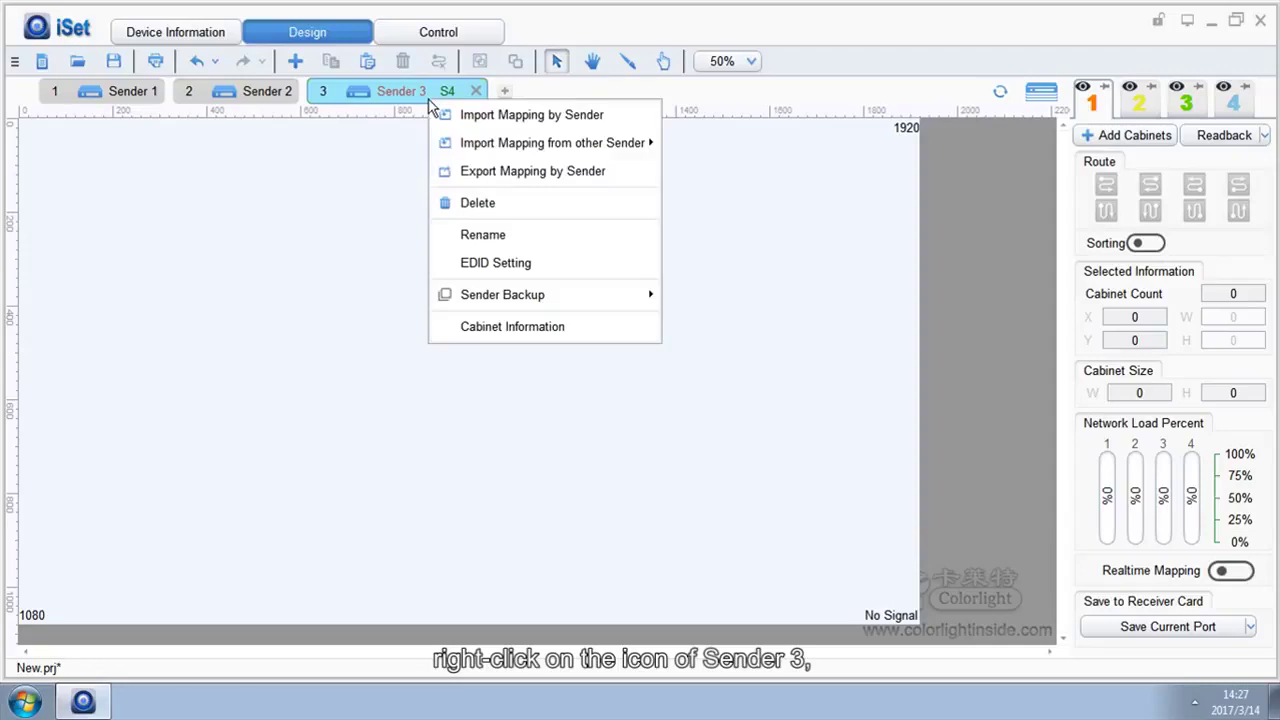
pyautogui.moveTo(481, 302)
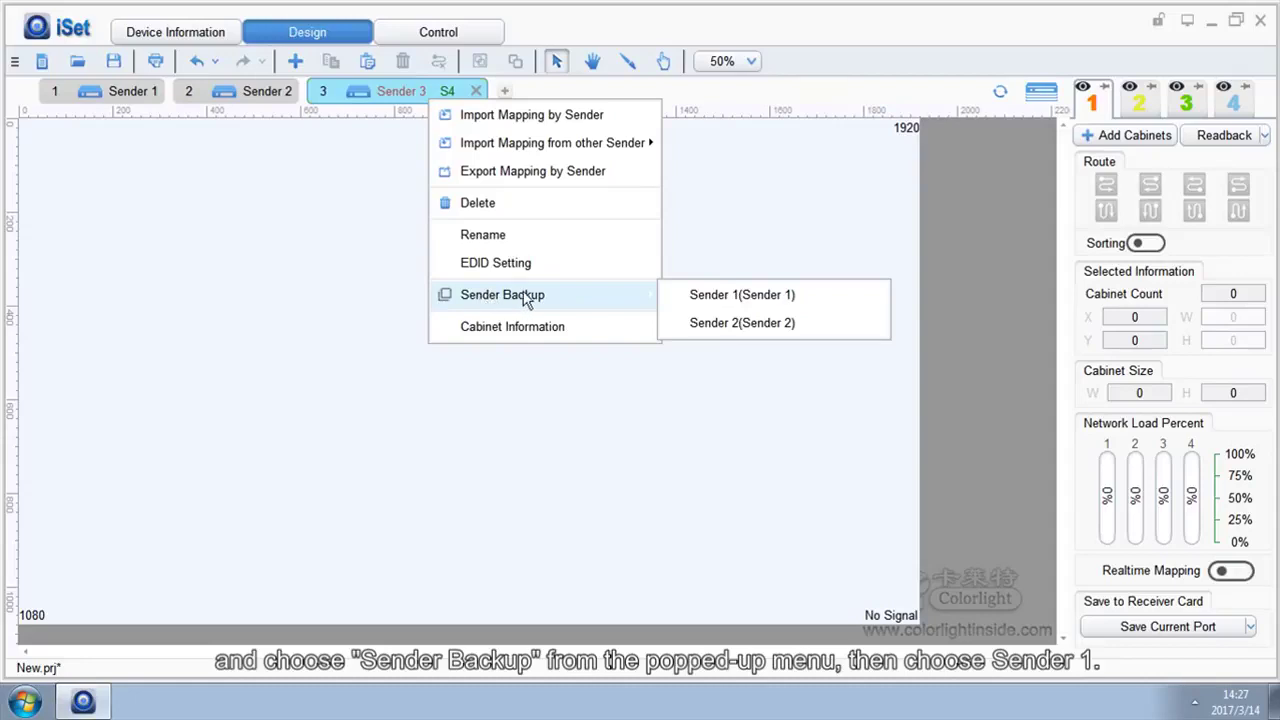
pyautogui.click(677, 296)
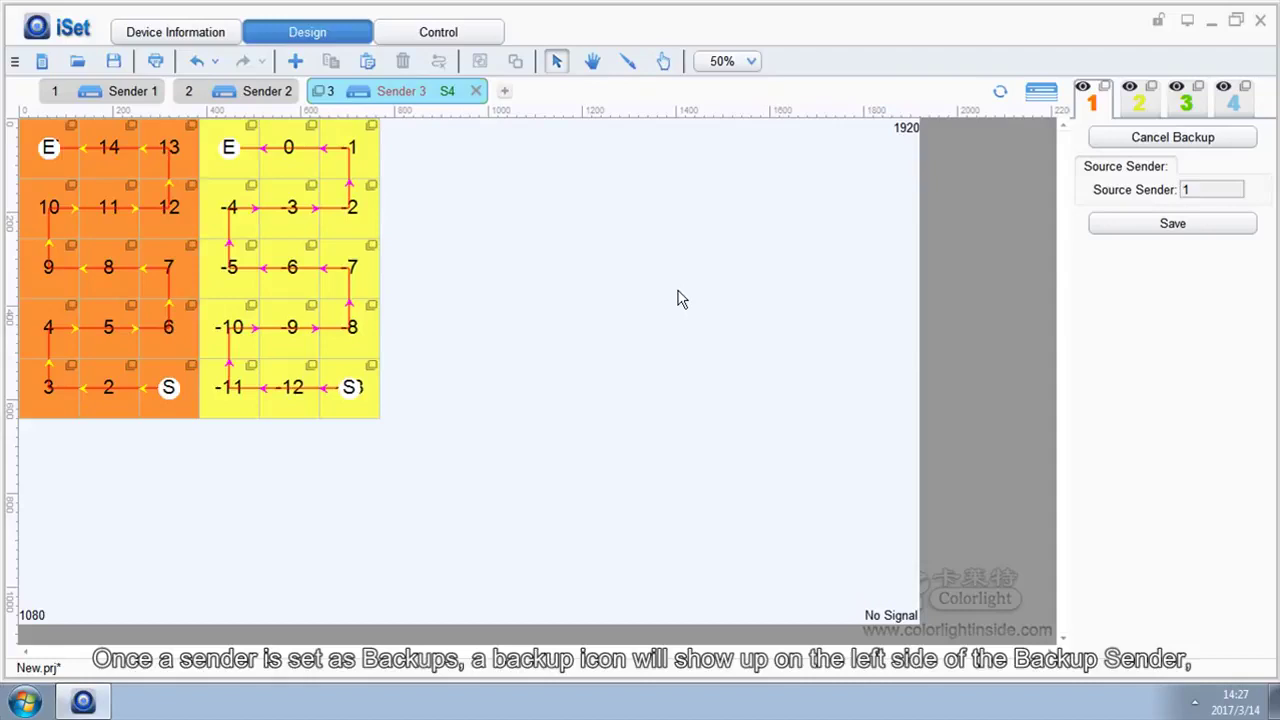
pyautogui.moveTo(320, 93)
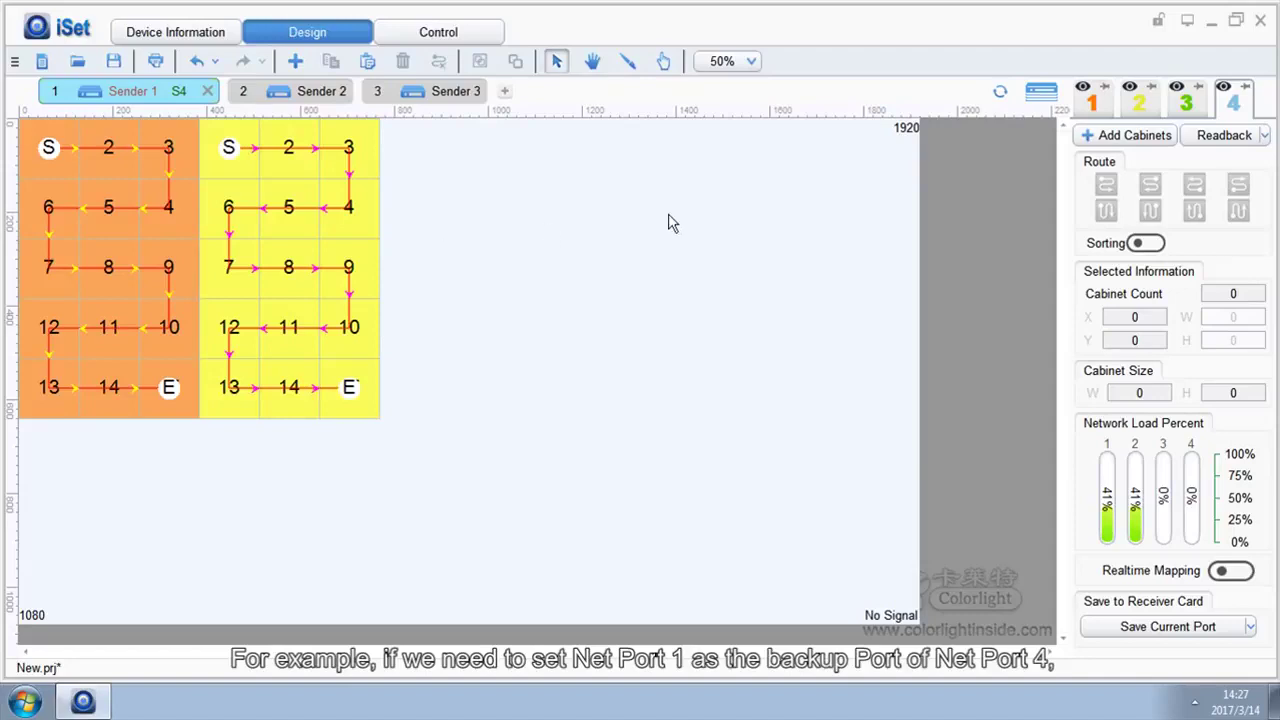
# Set Net Port 4 as the Port Backup for Port 1 and view its backup panel
pyautogui.rightClick(1232, 116)
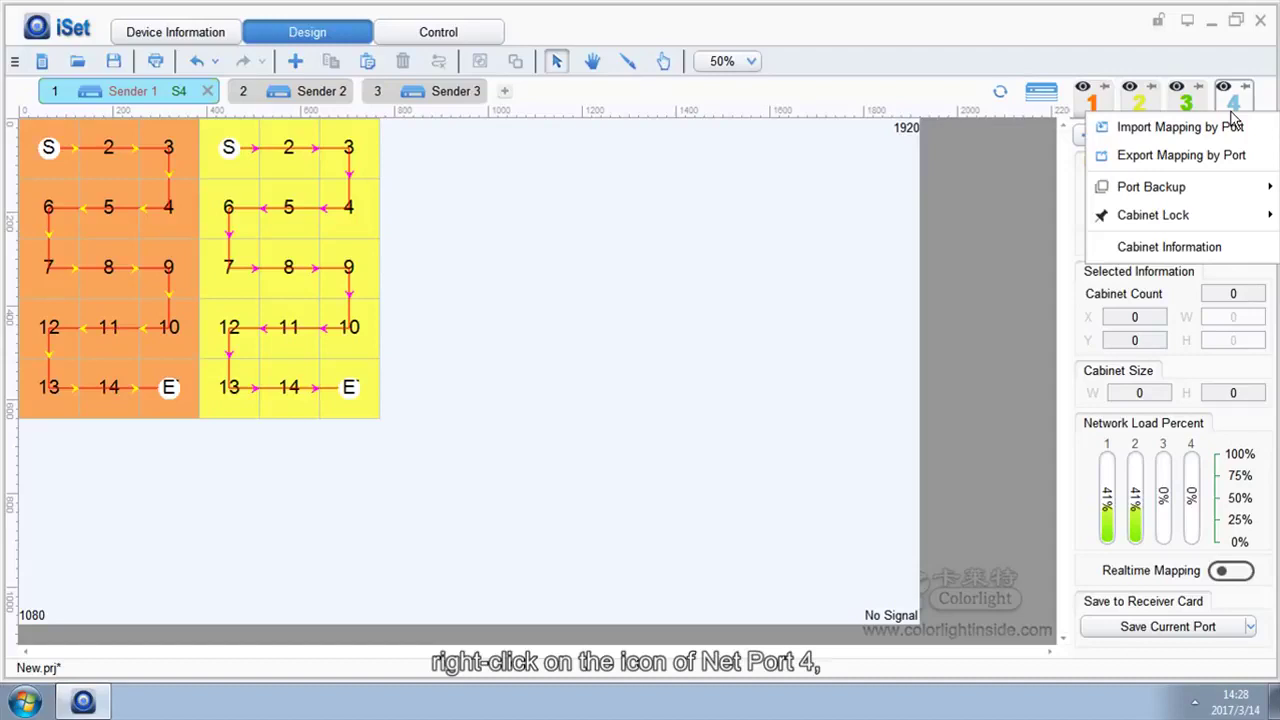
pyautogui.moveTo(1234, 184)
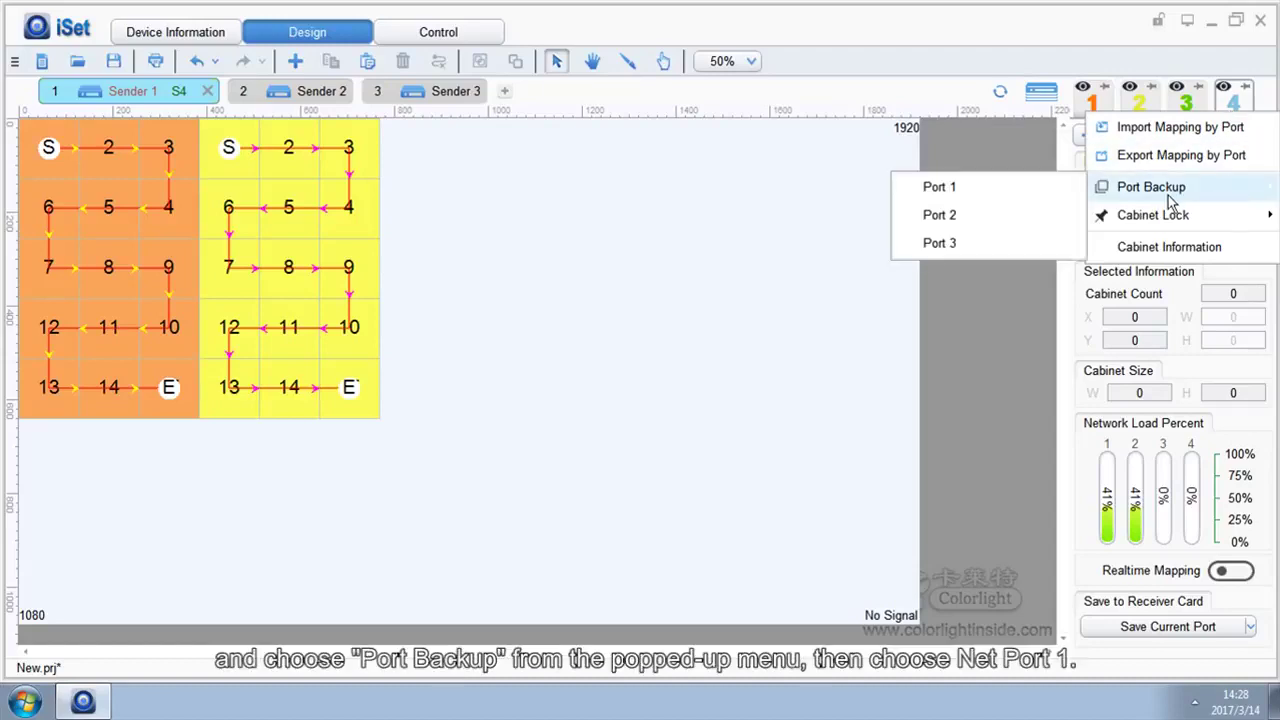
pyautogui.click(1057, 197)
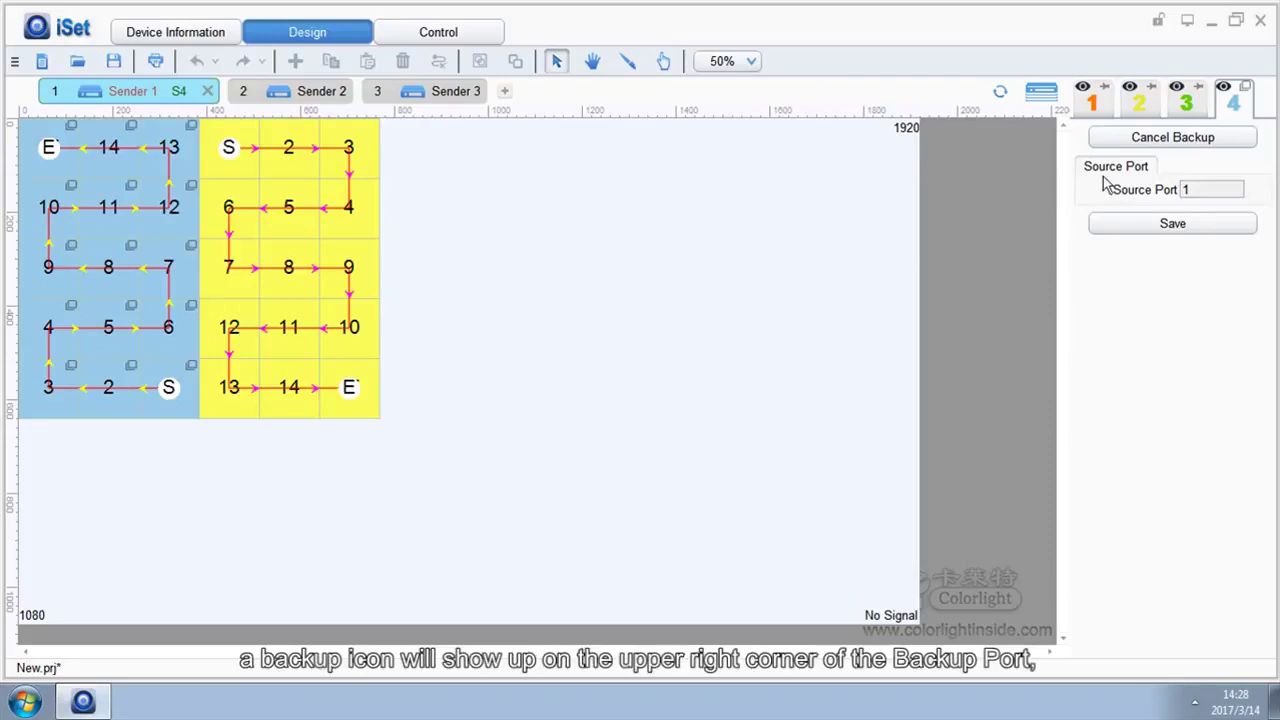
pyautogui.moveTo(1248, 95)
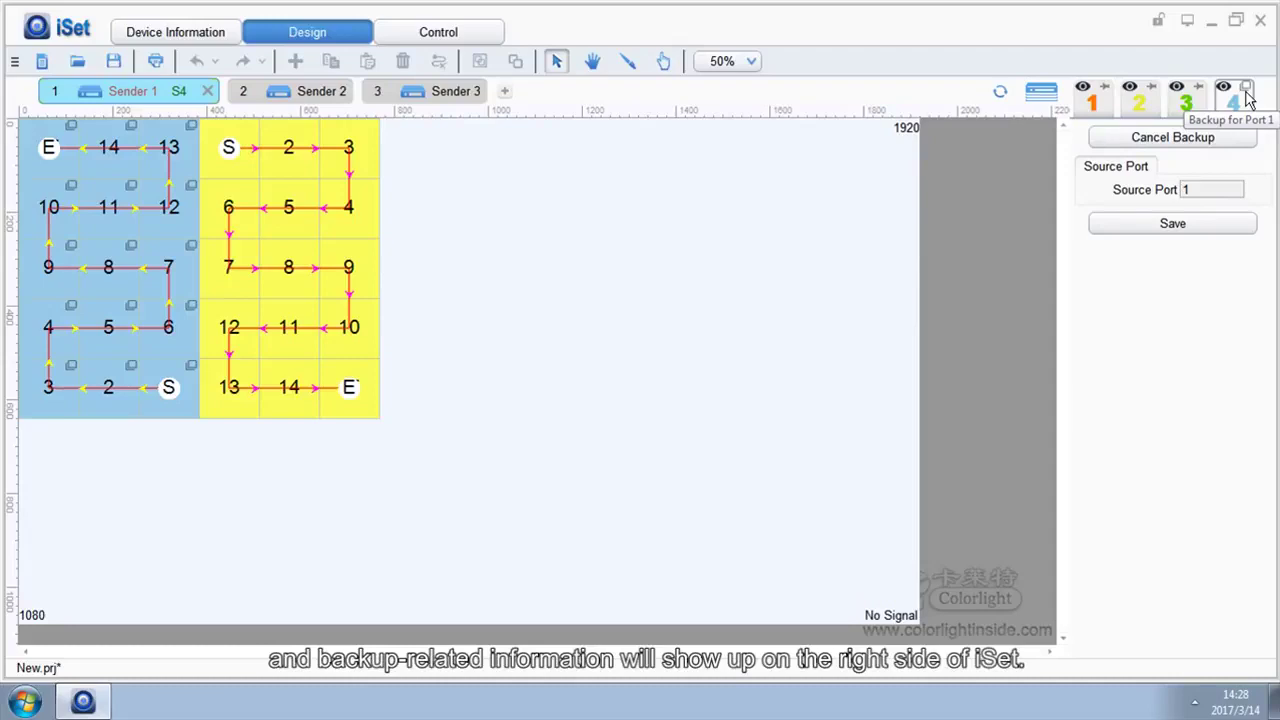
pyautogui.click(1246, 95)
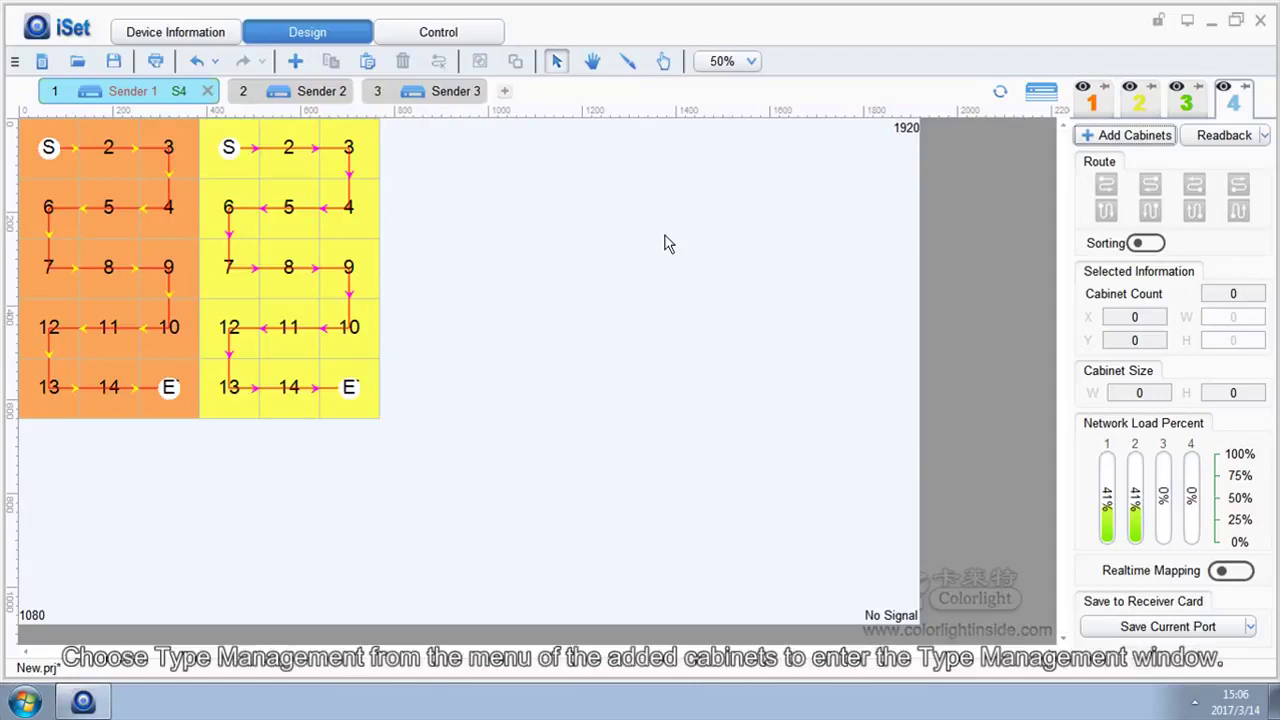
# Open cabinet Type Management and create a New type group
pyautogui.click(1110, 140)
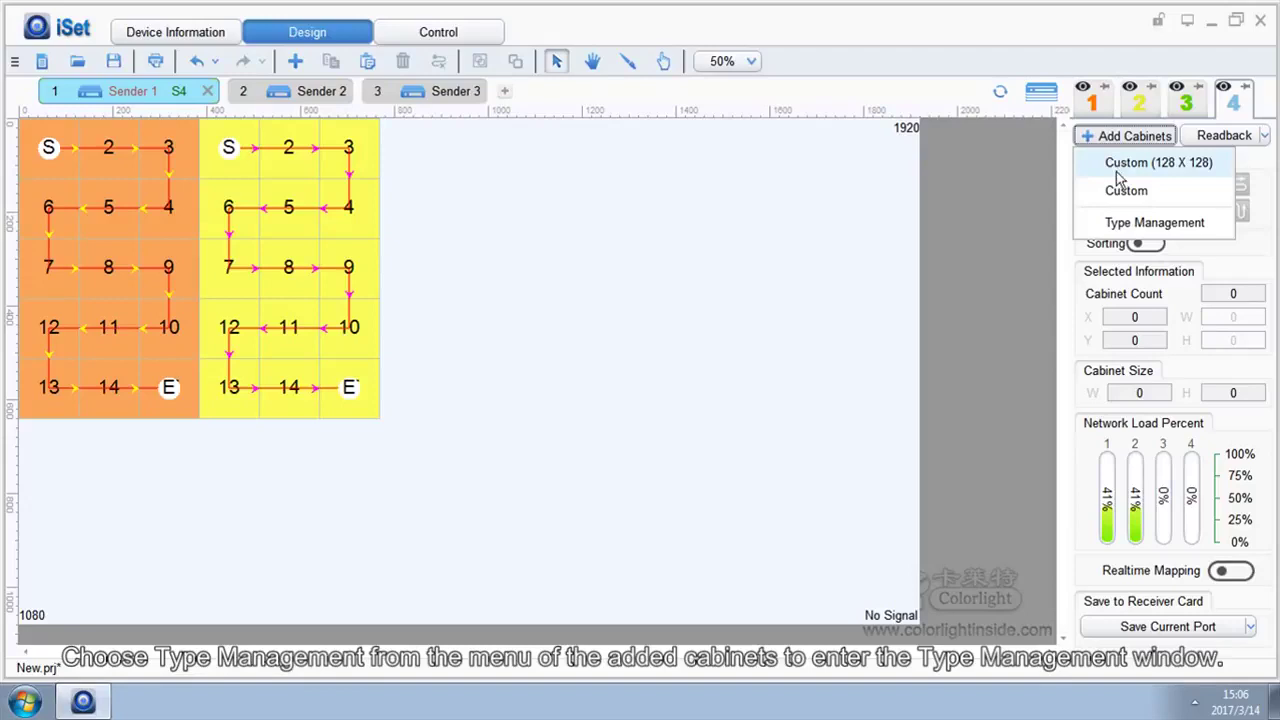
pyautogui.click(1122, 224)
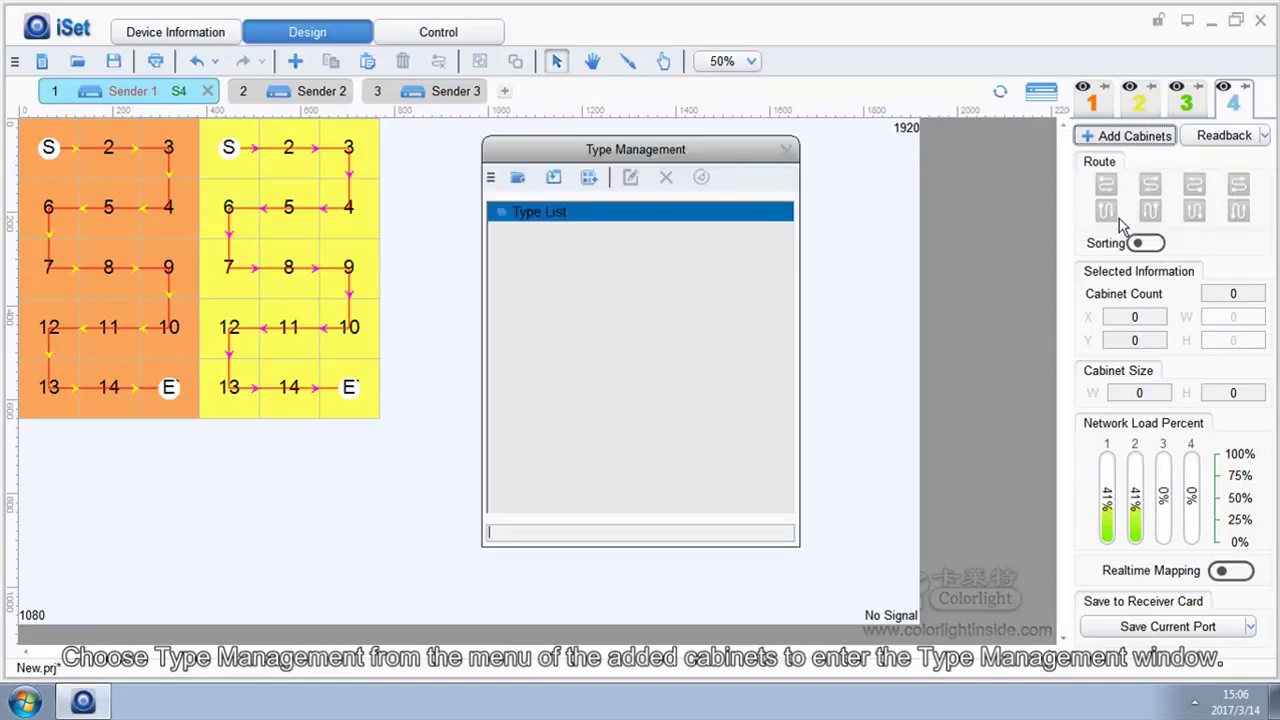
pyautogui.click(527, 180)
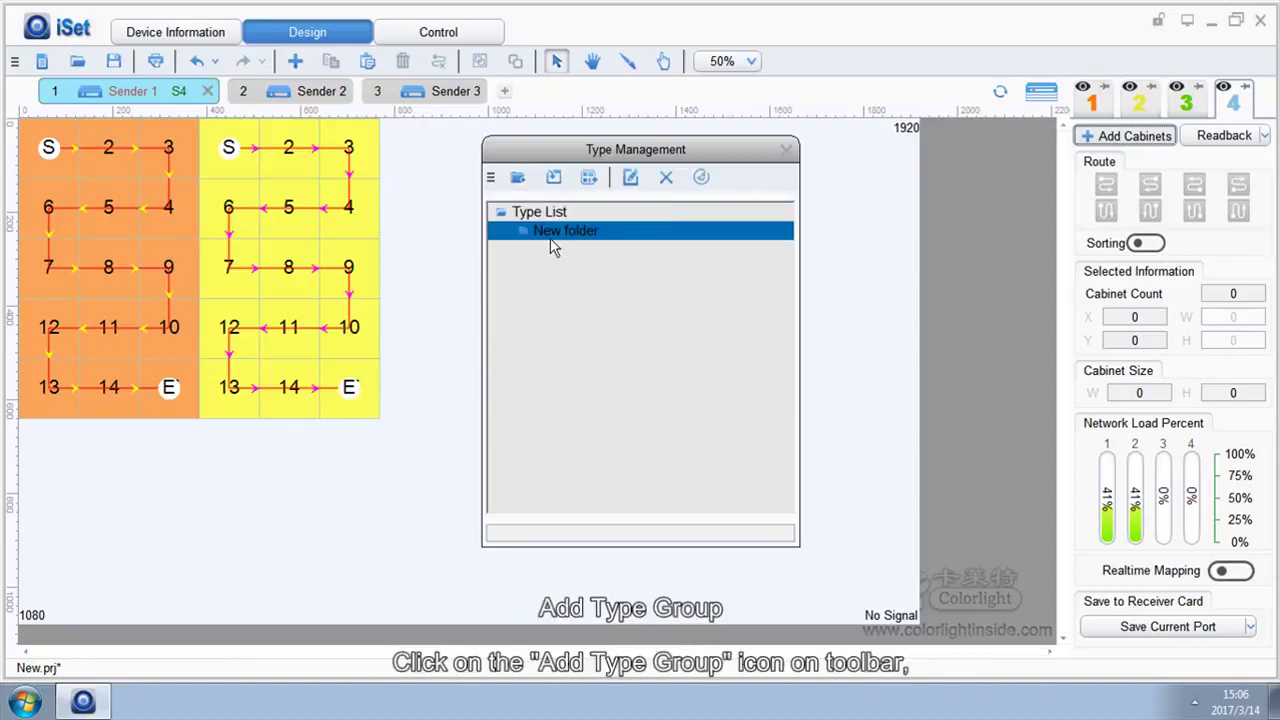
# Import the Type List folder as a type group
pyautogui.click(553, 177)
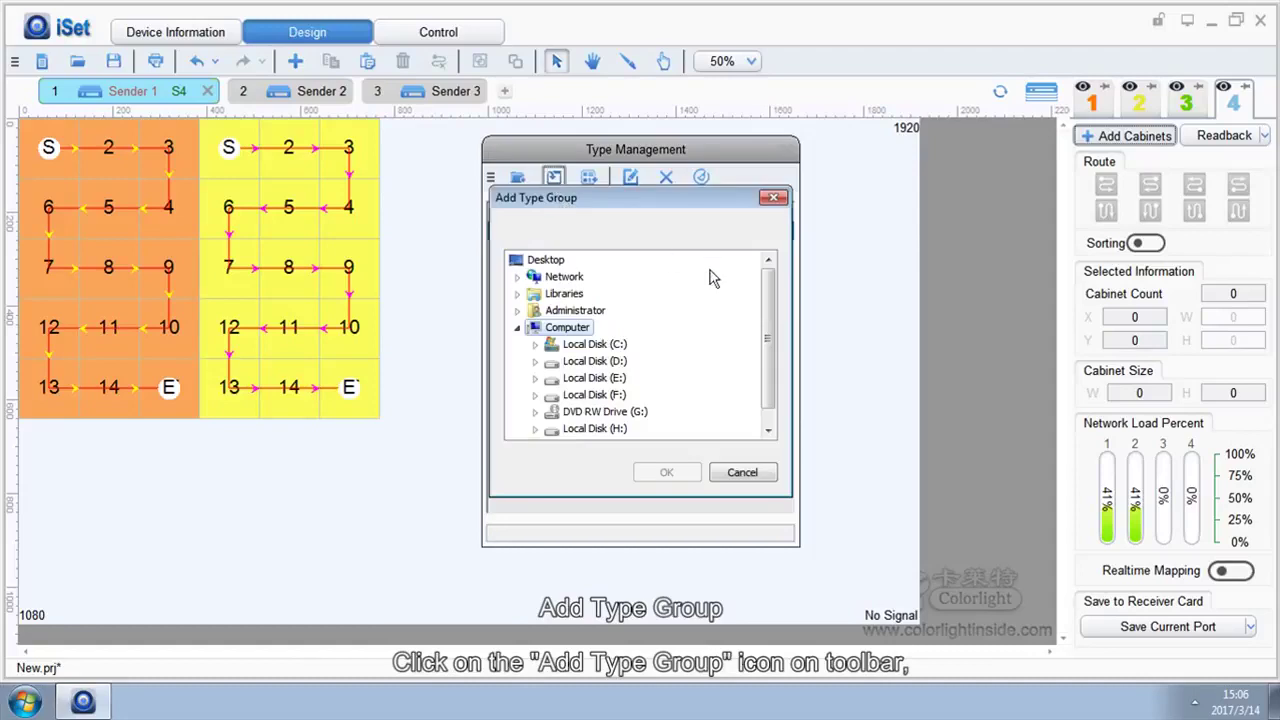
pyautogui.scroll(-1, 733, 365)
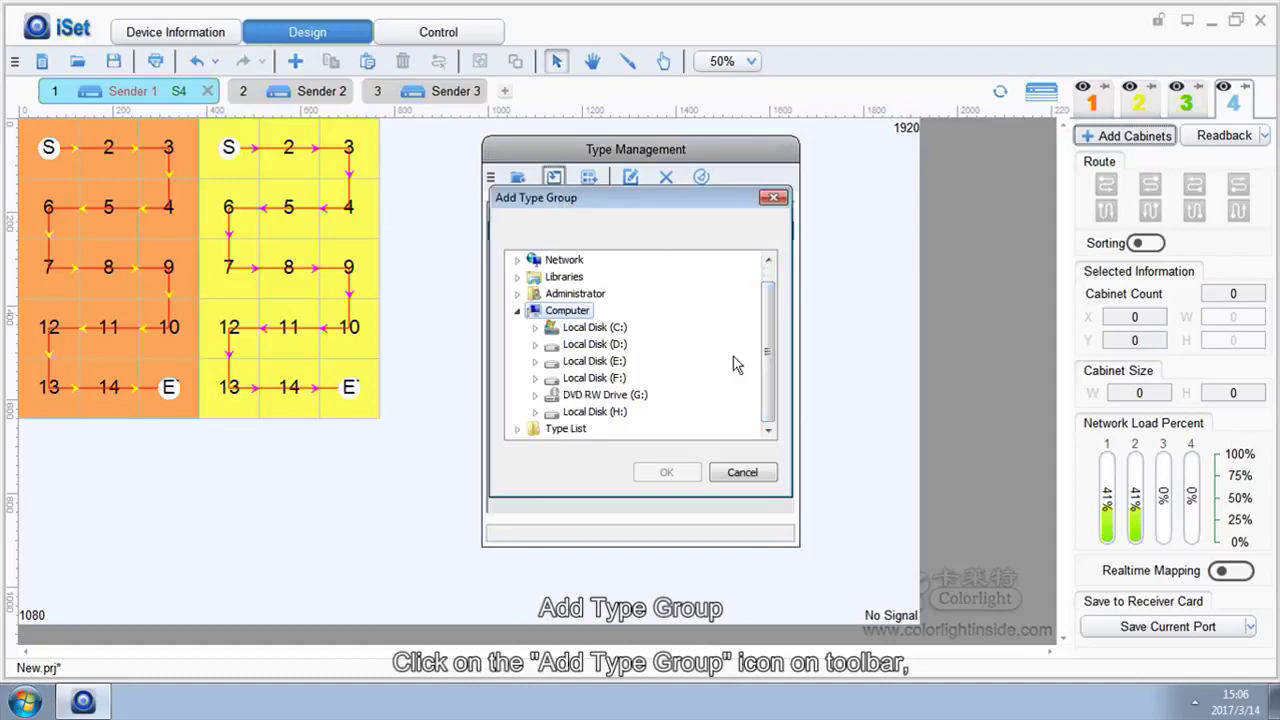
pyautogui.click(566, 430)
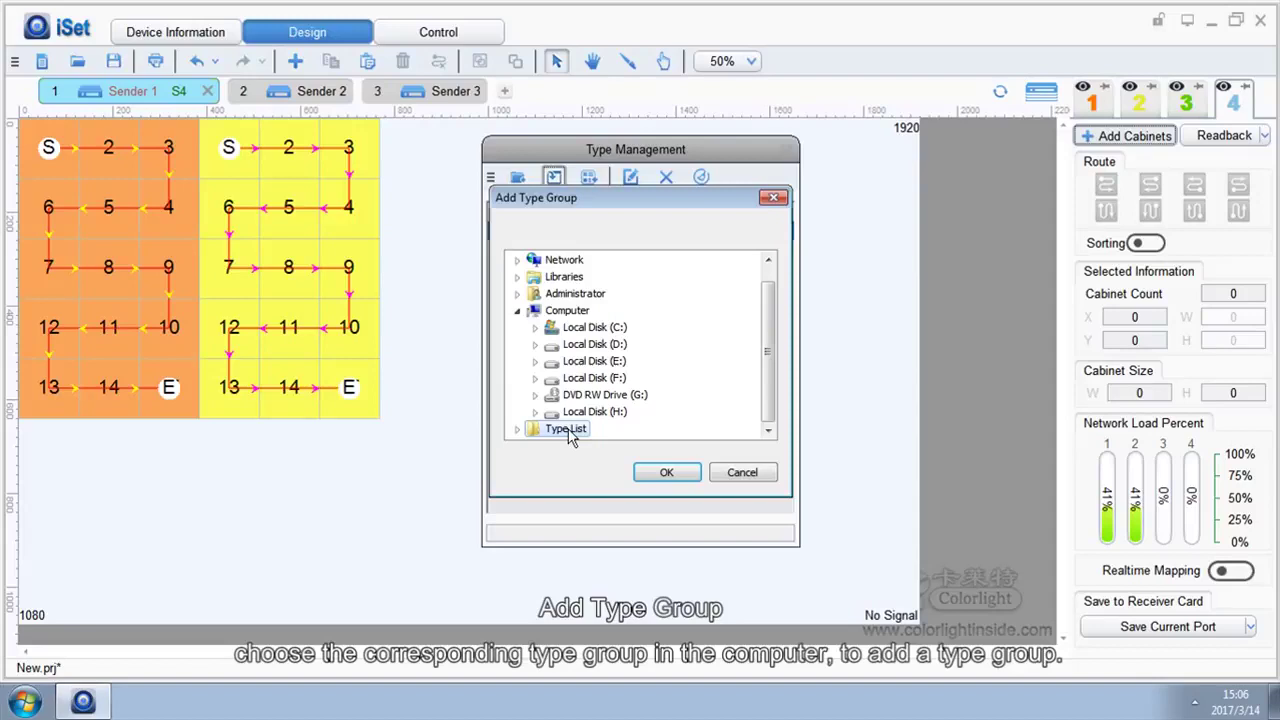
pyautogui.click(667, 475)
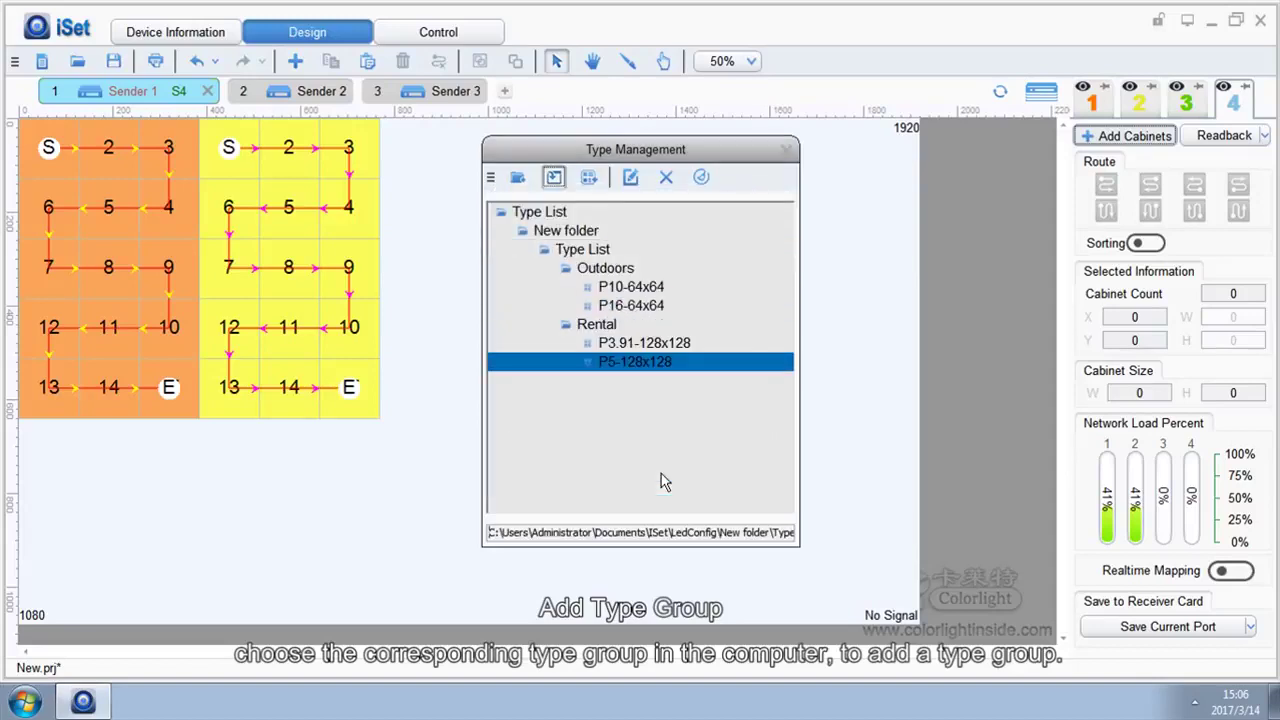
# Add the P6-128x128.rcvp product type to the library
pyautogui.click(589, 178)
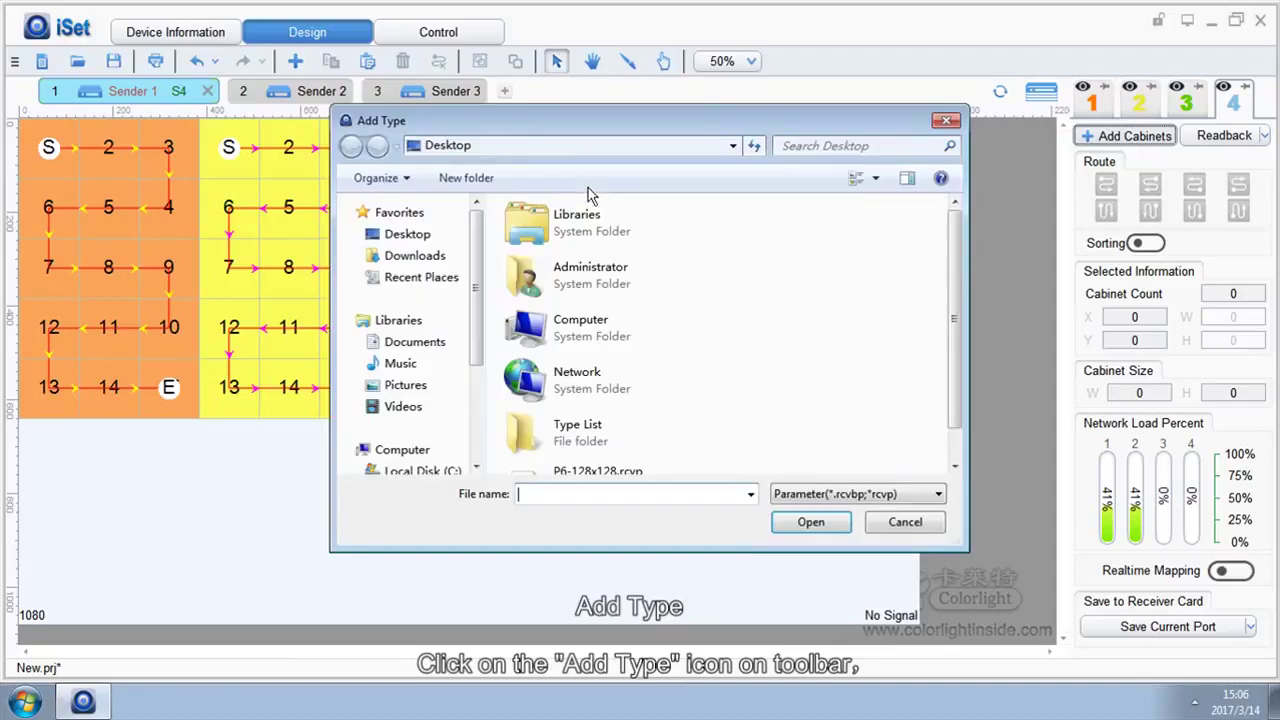
pyautogui.scroll(-1, 860, 390)
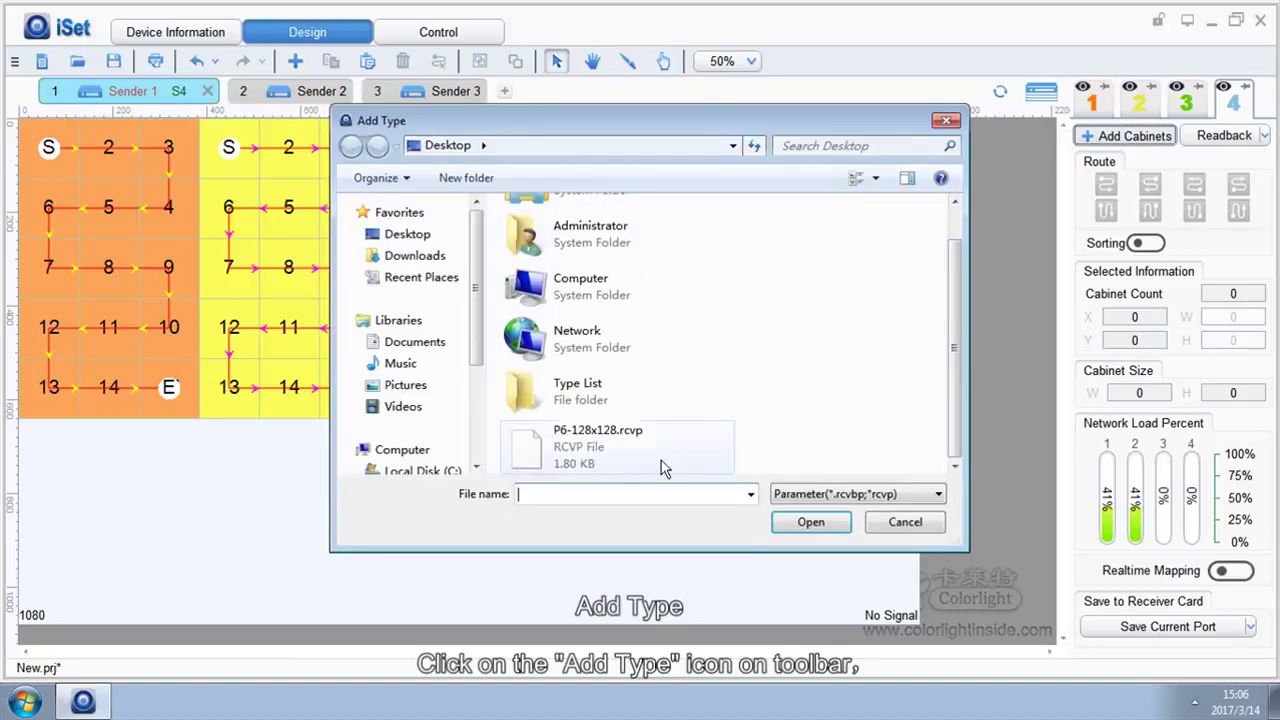
pyautogui.click(590, 446)
pyautogui.click(826, 528)
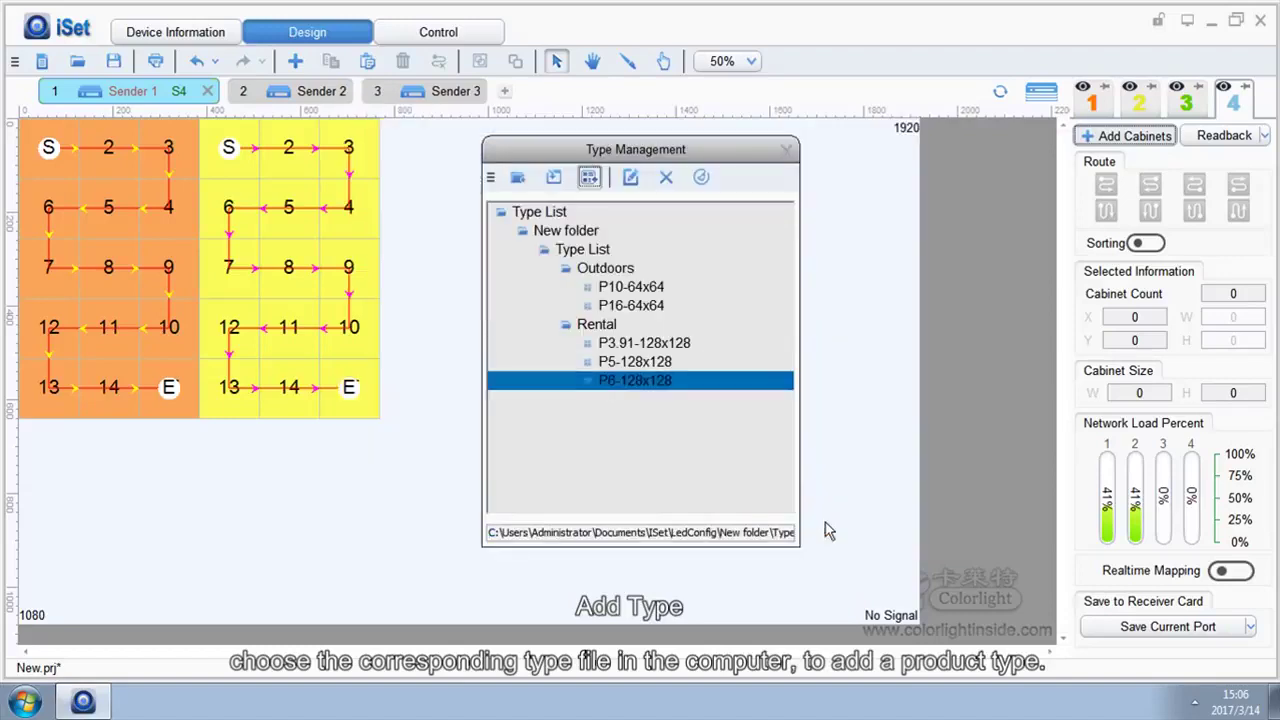
# Try renaming P6-128x128 and Rental, then delete the P6-128x128 type
pyautogui.click(631, 180)
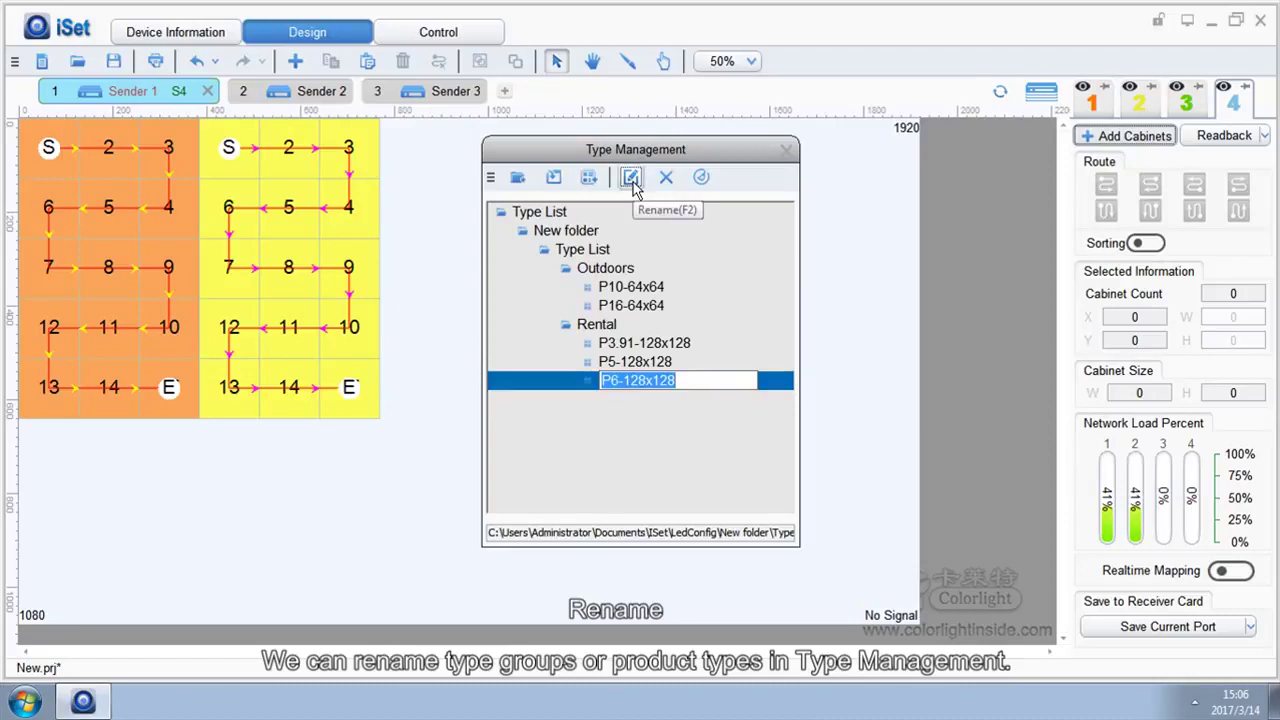
pyautogui.click(595, 327)
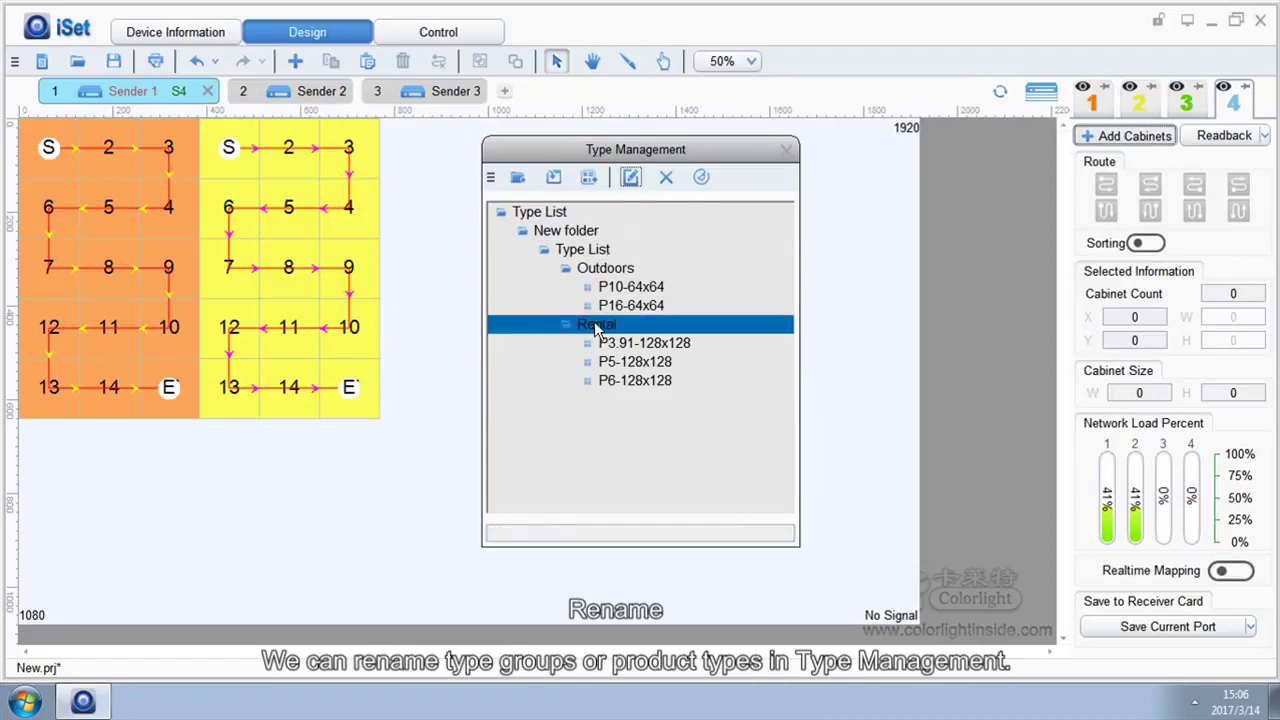
pyautogui.click(638, 180)
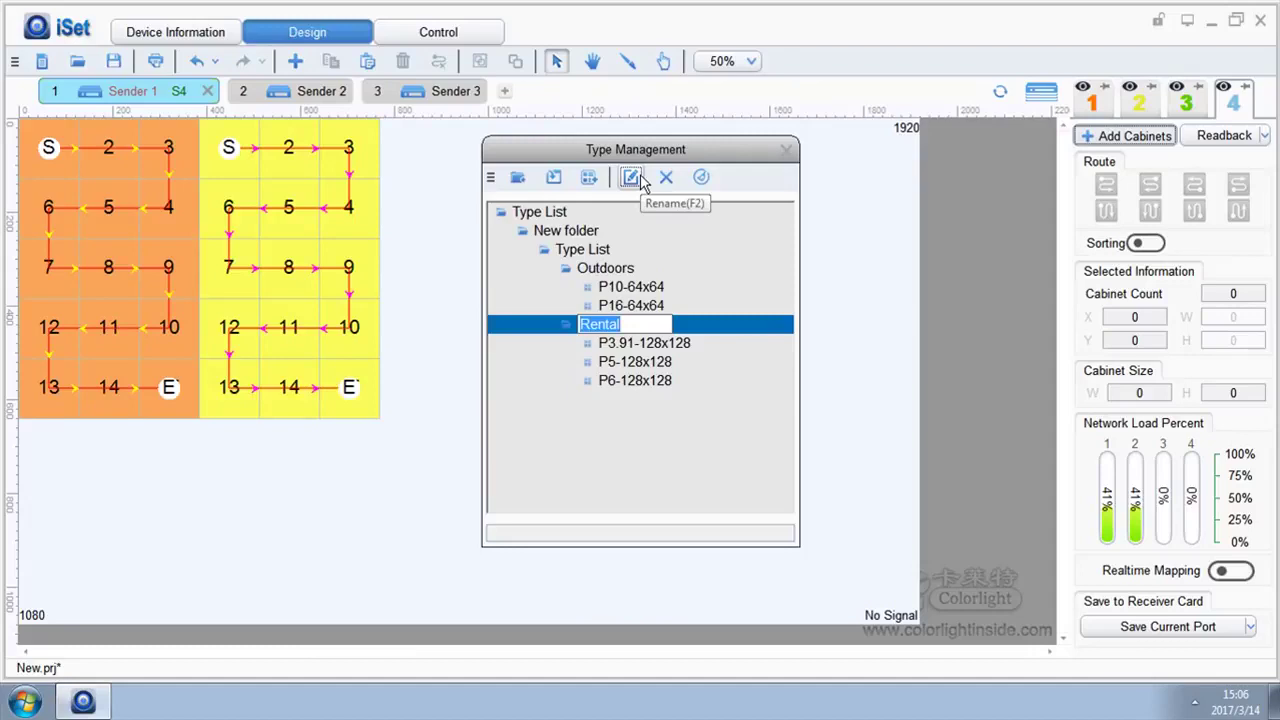
pyautogui.click(621, 384)
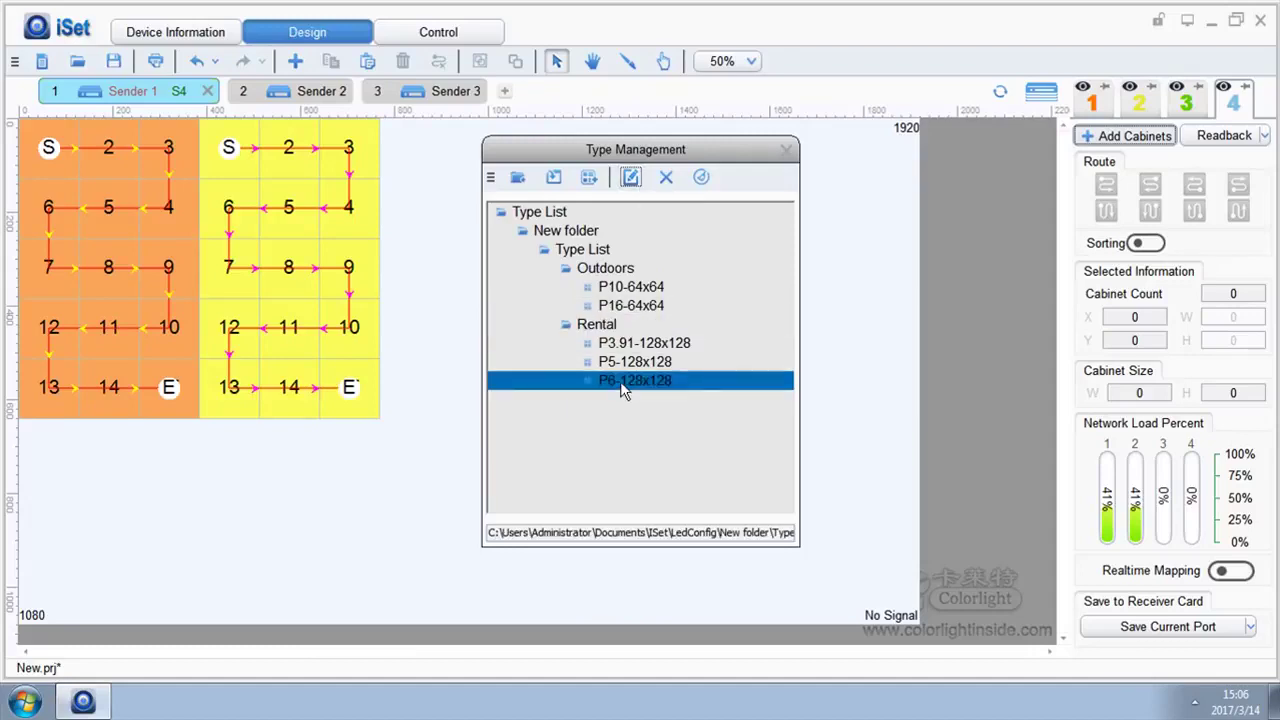
pyautogui.click(667, 178)
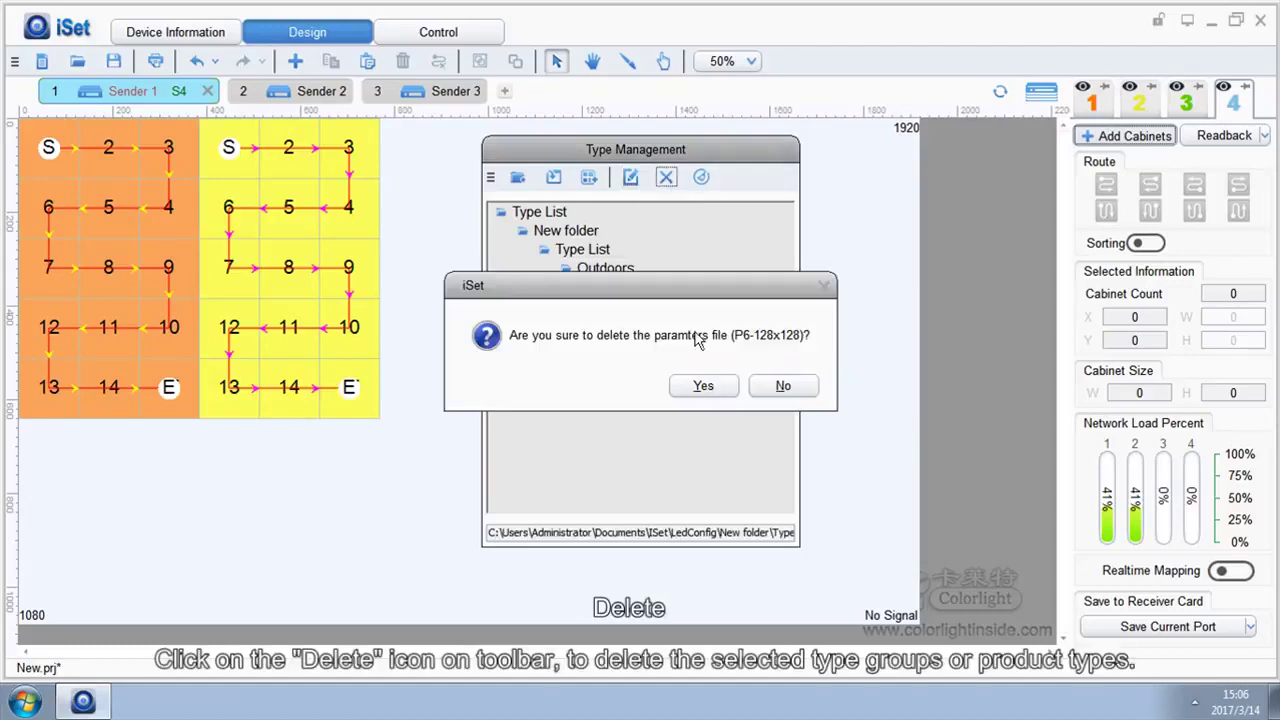
pyautogui.click(703, 387)
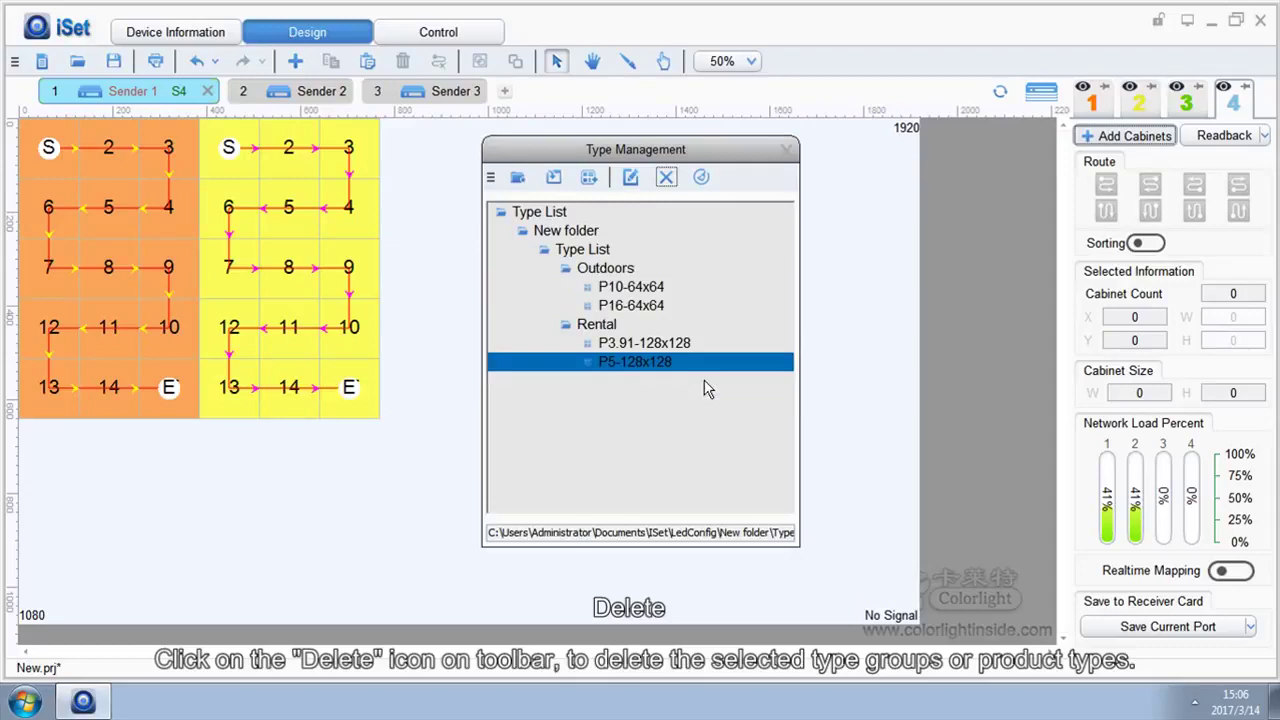
# Delete the Rental type group
pyautogui.click(600, 325)
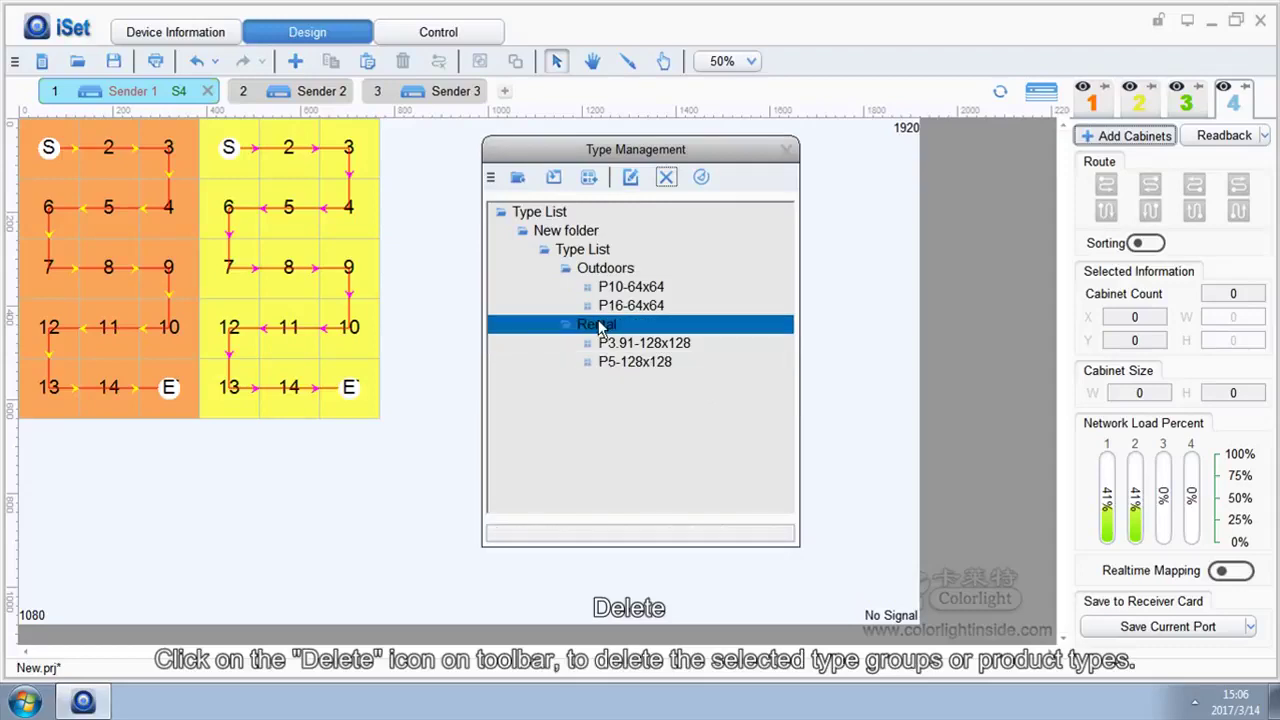
pyautogui.click(664, 178)
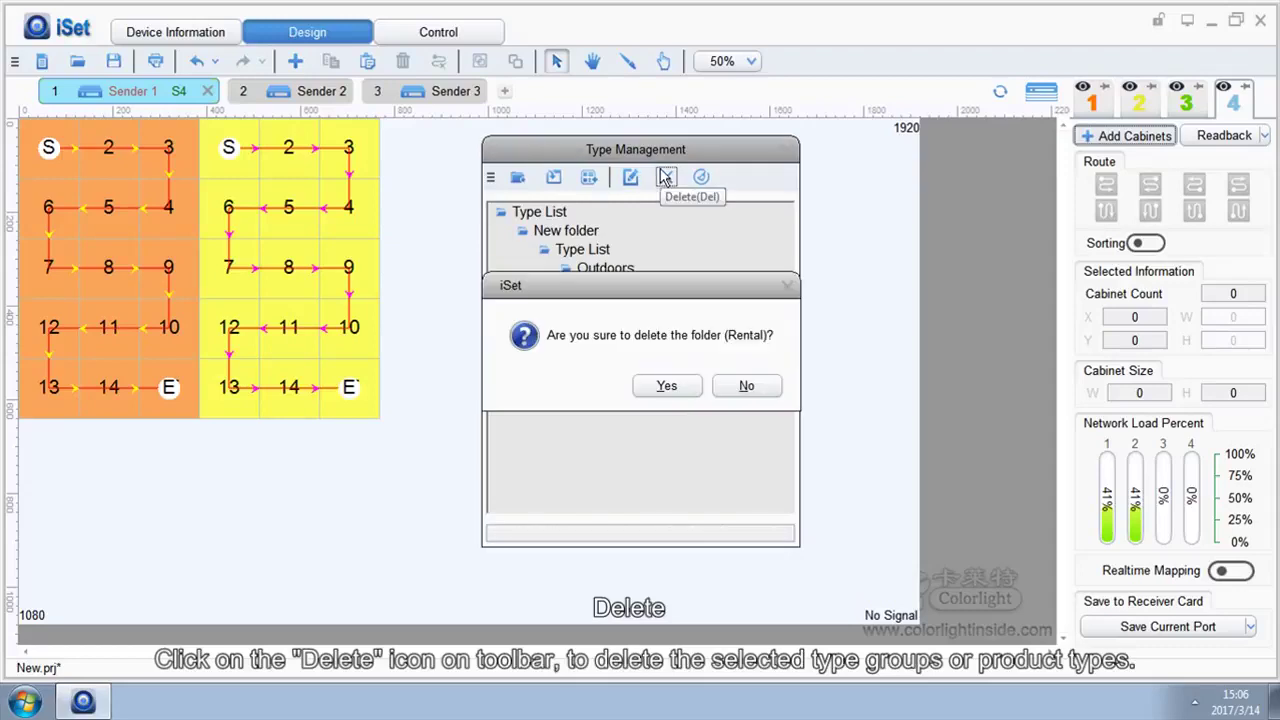
pyautogui.click(664, 387)
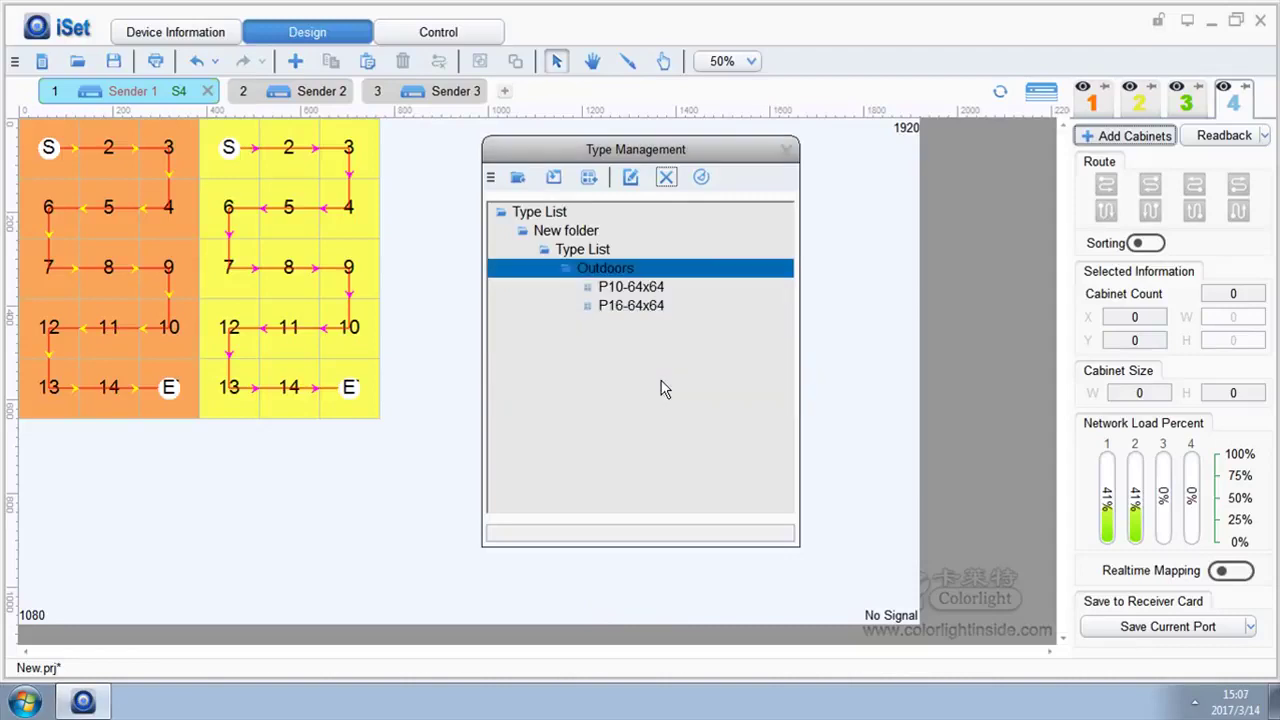
# Run Clear All on the custom product types twice, confirming each time
pyautogui.click(702, 178)
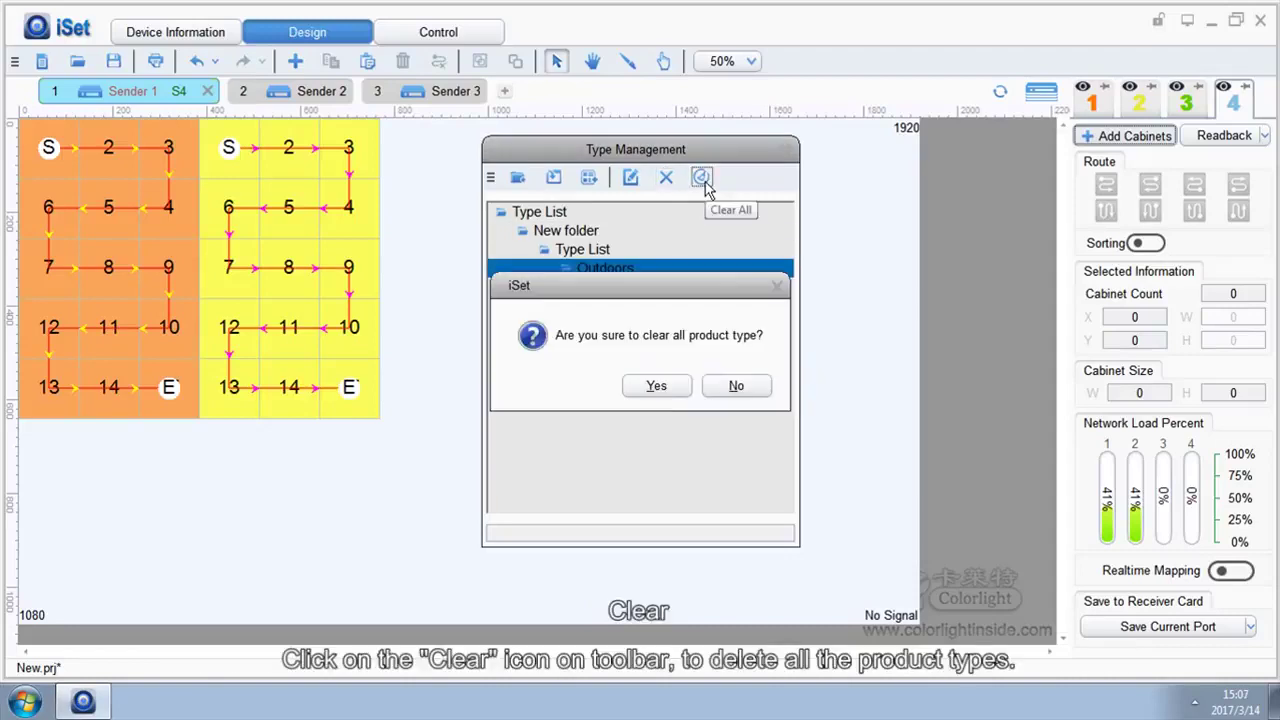
pyautogui.click(658, 387)
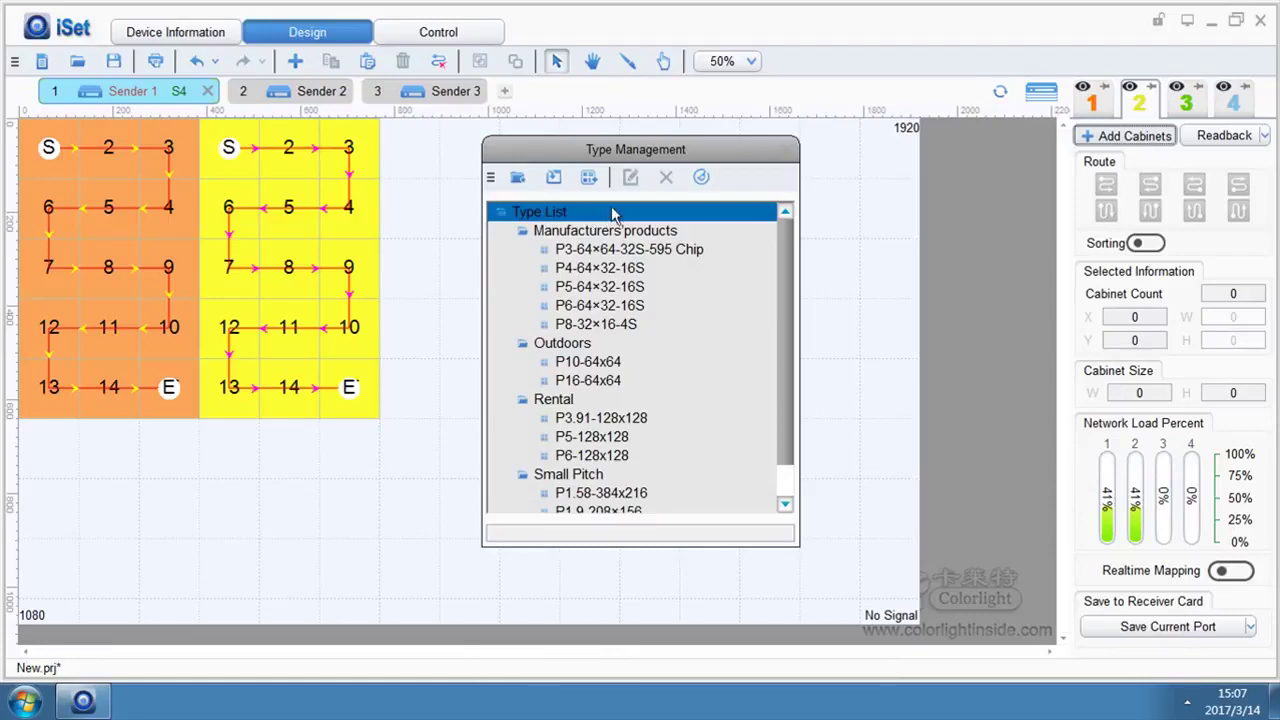
pyautogui.click(701, 177)
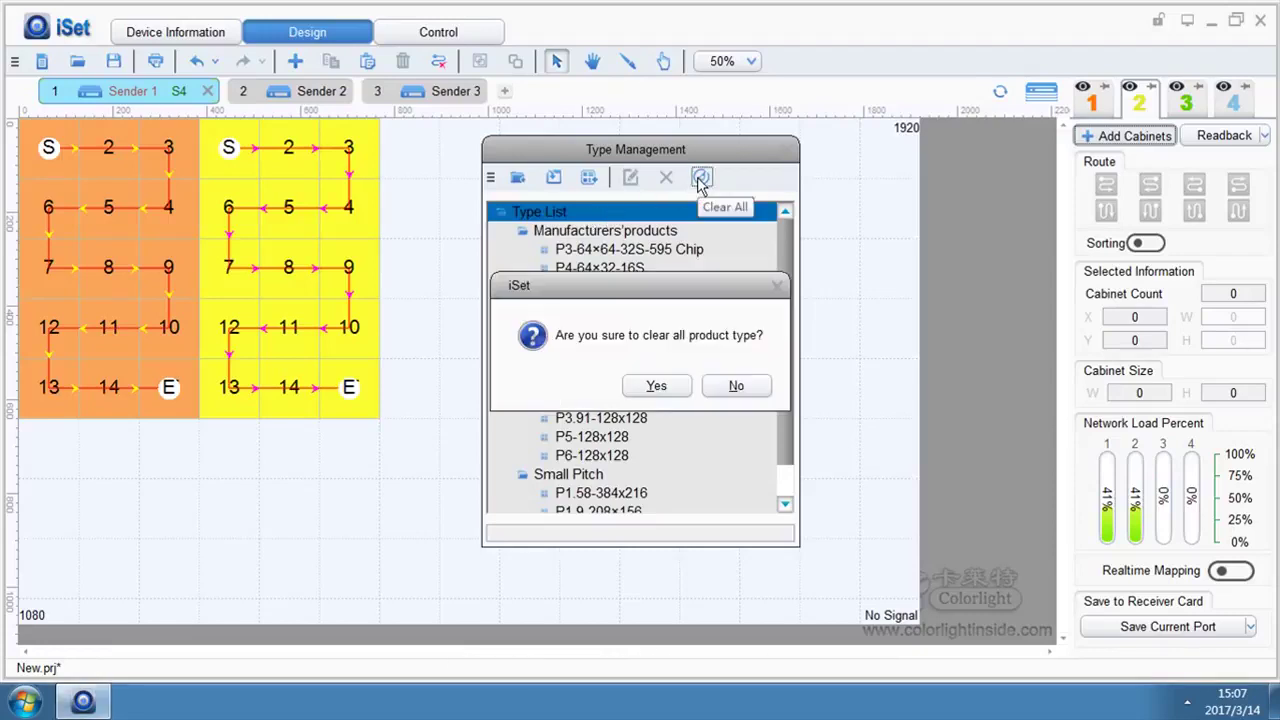
pyautogui.click(656, 388)
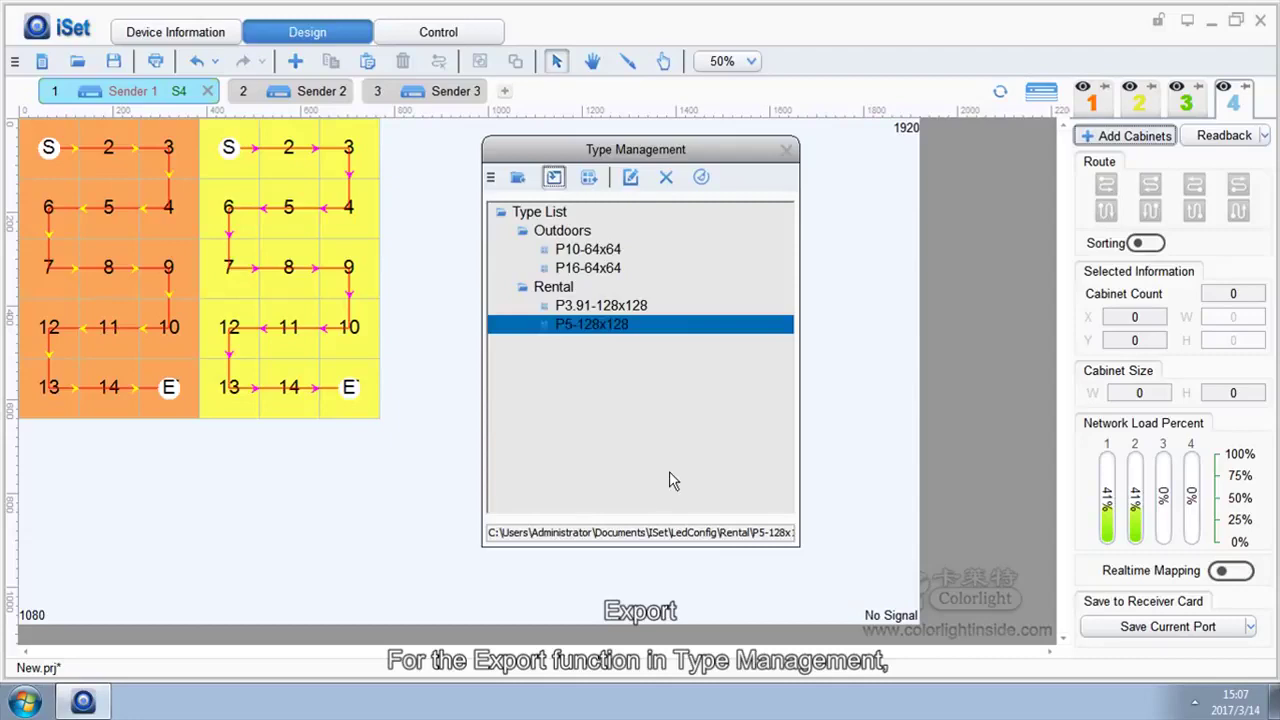
# Export the P5-128x128 type to a file on the Desktop
pyautogui.rightClick(593, 329)
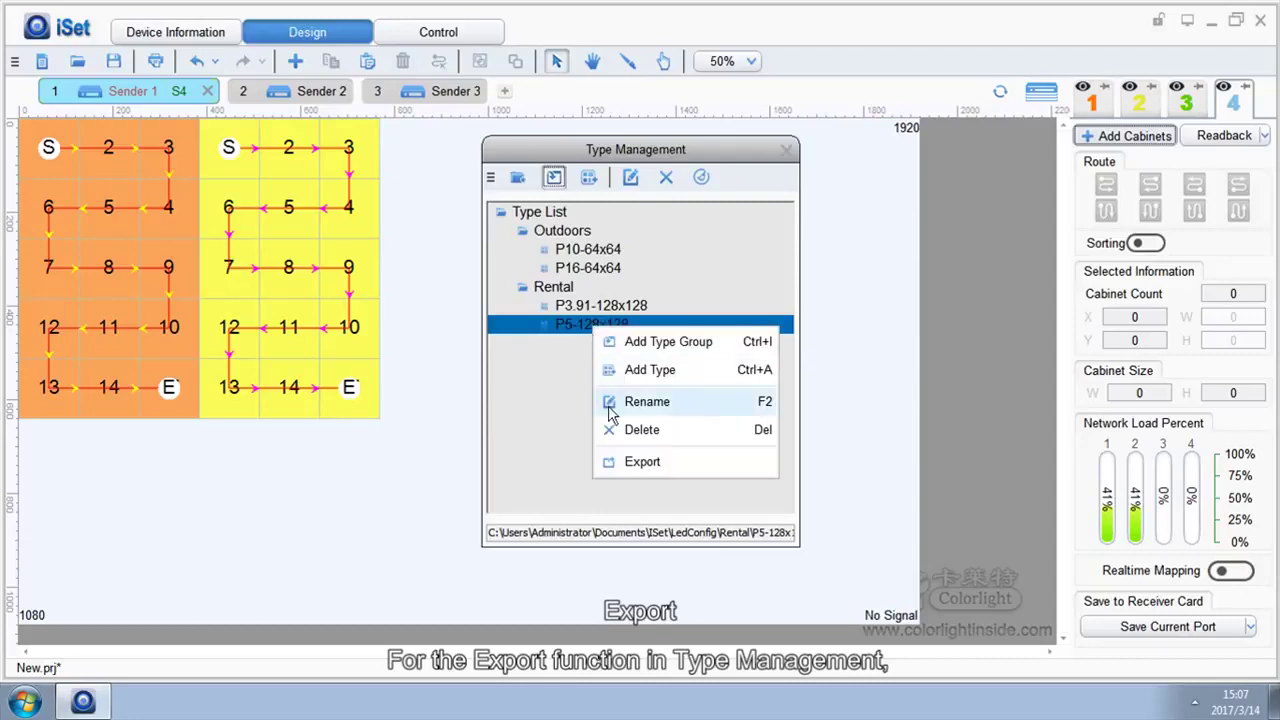
pyautogui.click(632, 461)
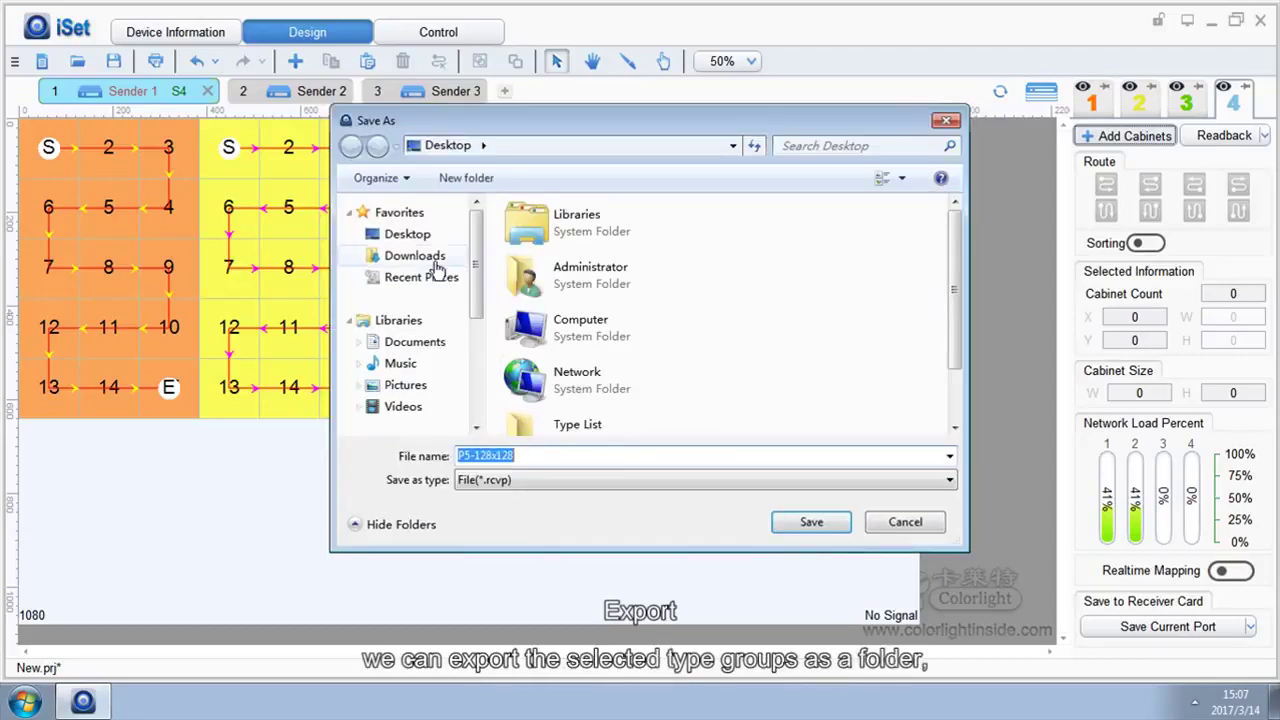
pyautogui.click(410, 237)
pyautogui.click(811, 522)
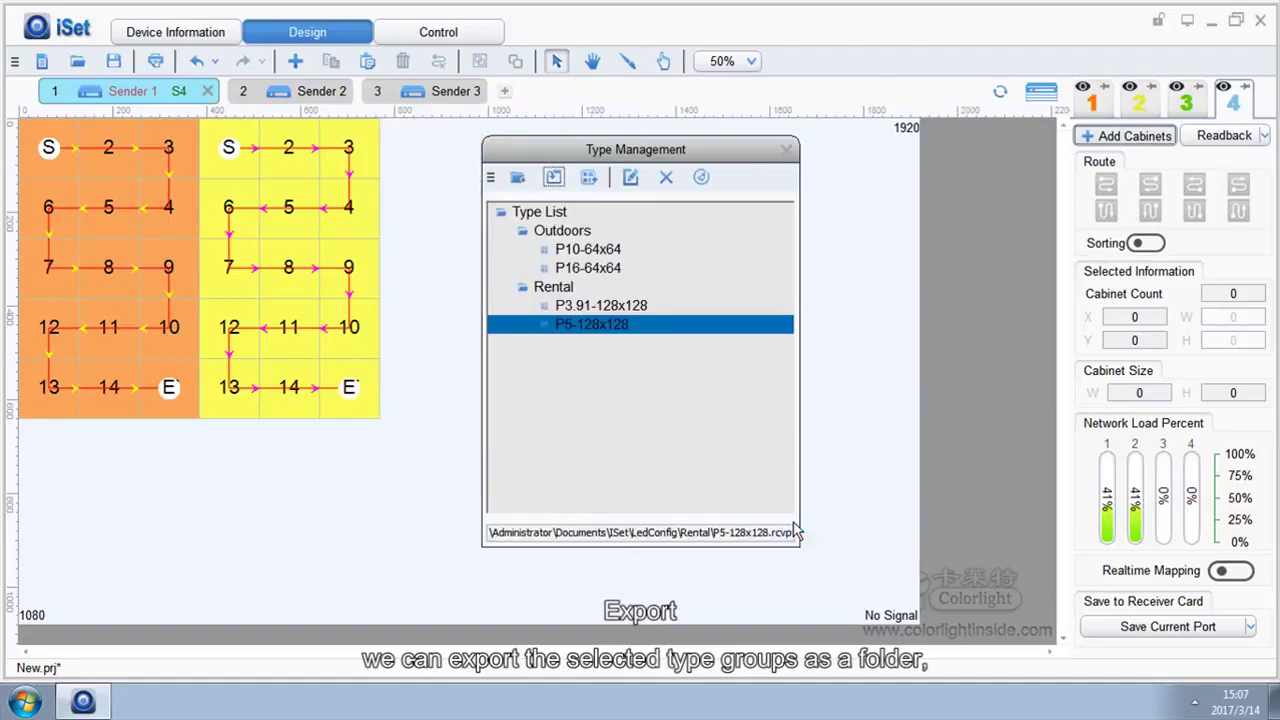
# Export the Outdoors type group to the Desktop and acknowledge the success message
pyautogui.click(561, 229)
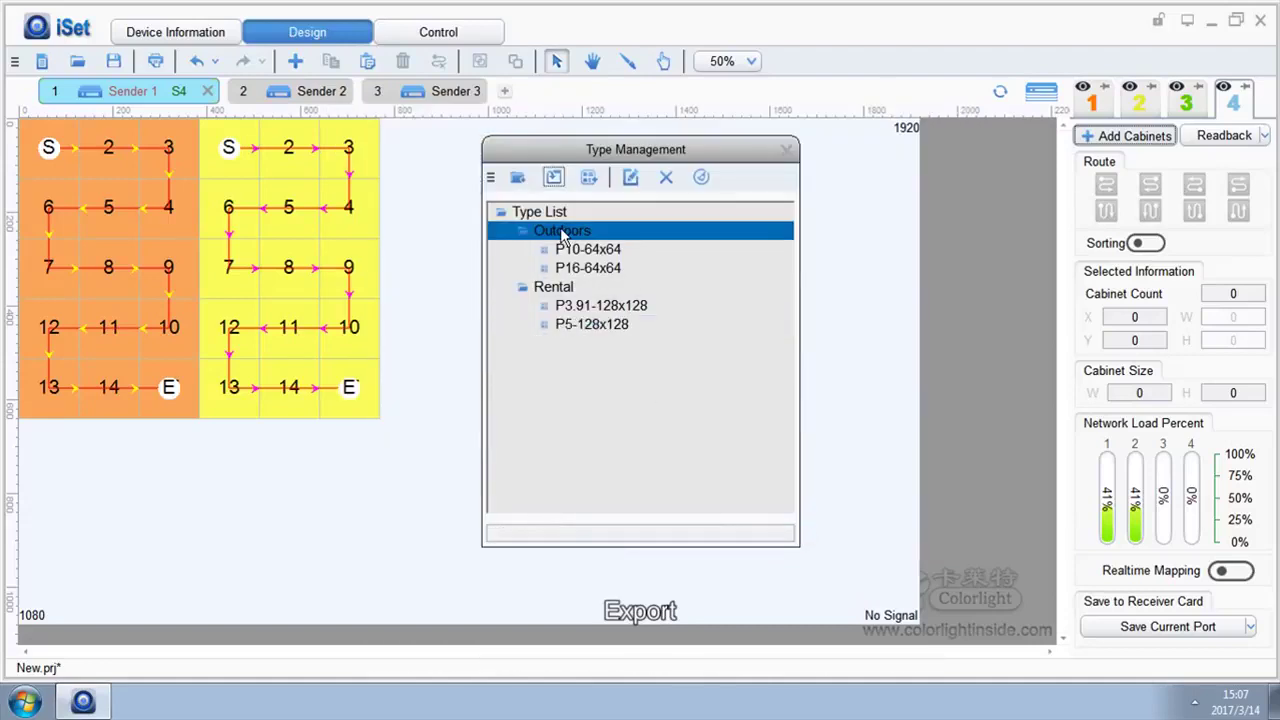
pyautogui.rightClick(561, 229)
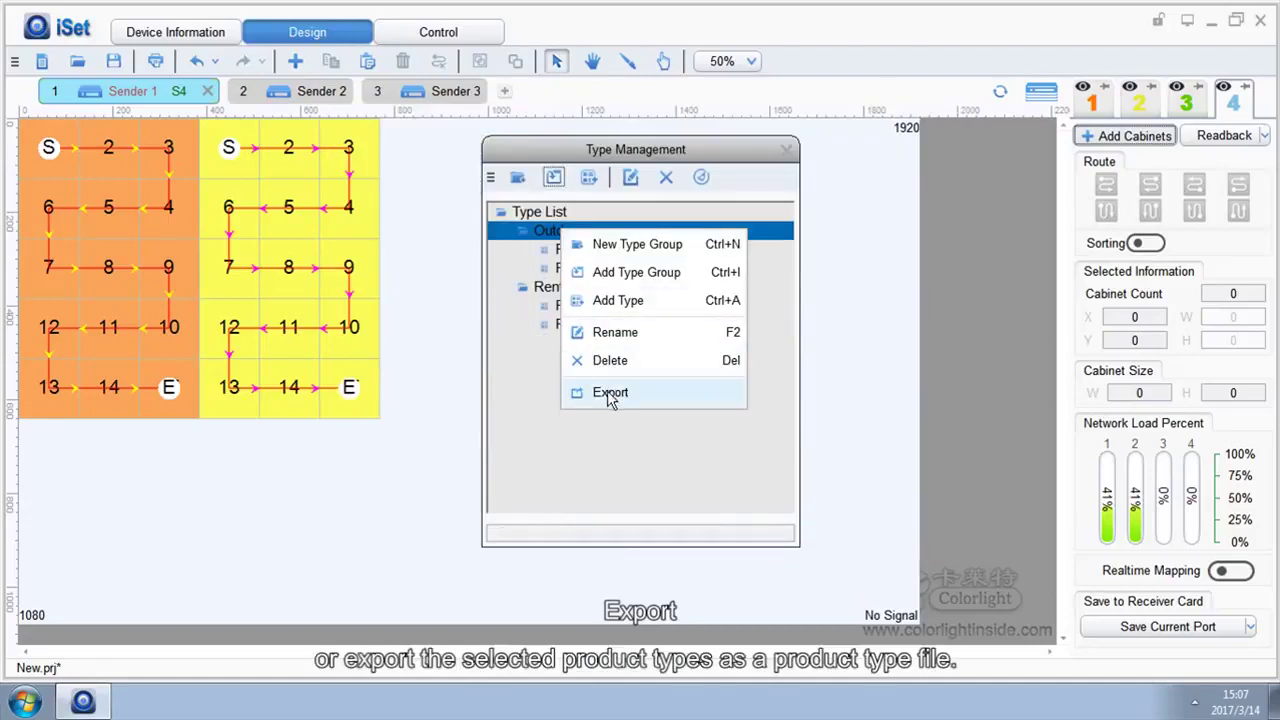
pyautogui.click(610, 392)
pyautogui.click(546, 262)
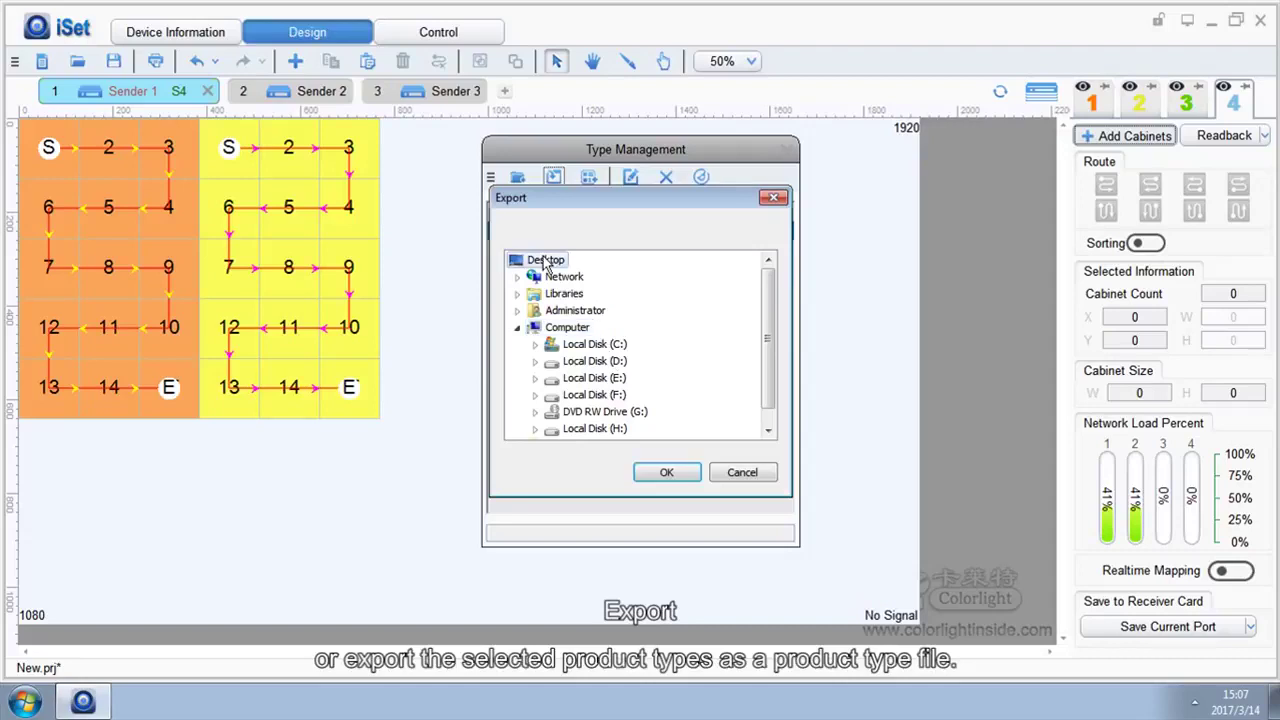
pyautogui.click(667, 471)
pyautogui.click(730, 394)
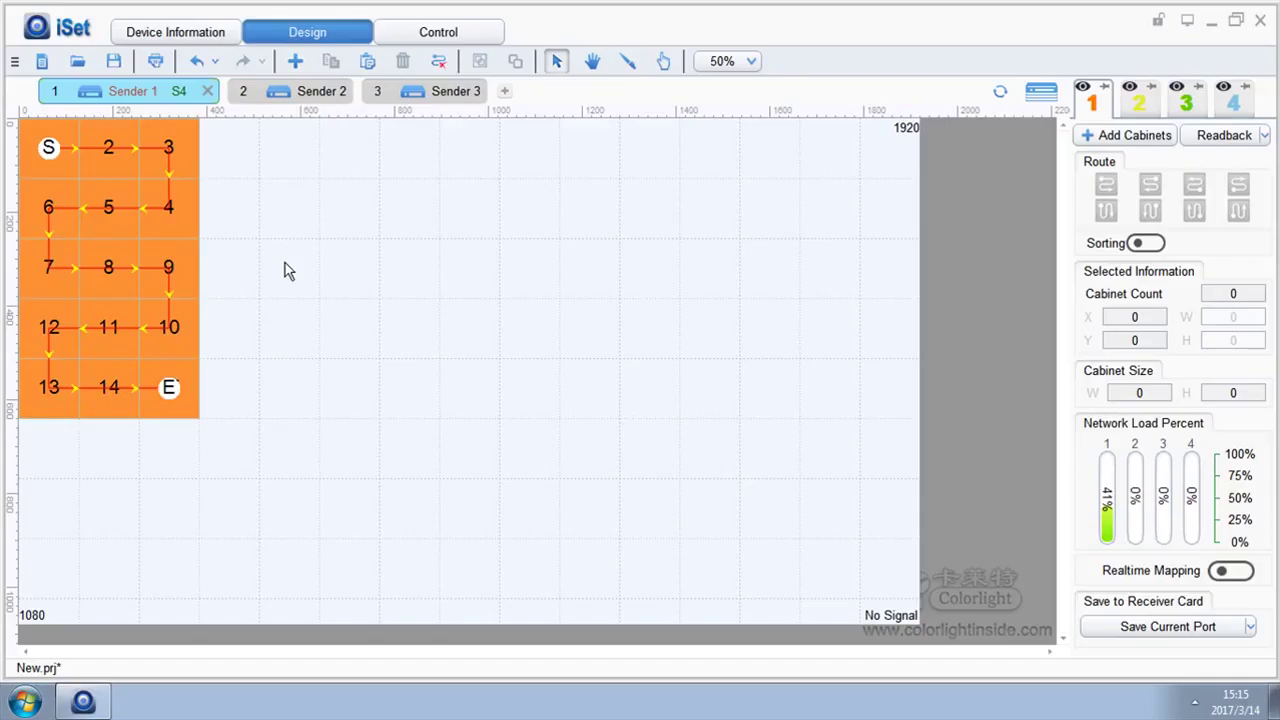
# Unlock Advanced Authorization from the main menu with the authorization password
pyautogui.click(76, 36)
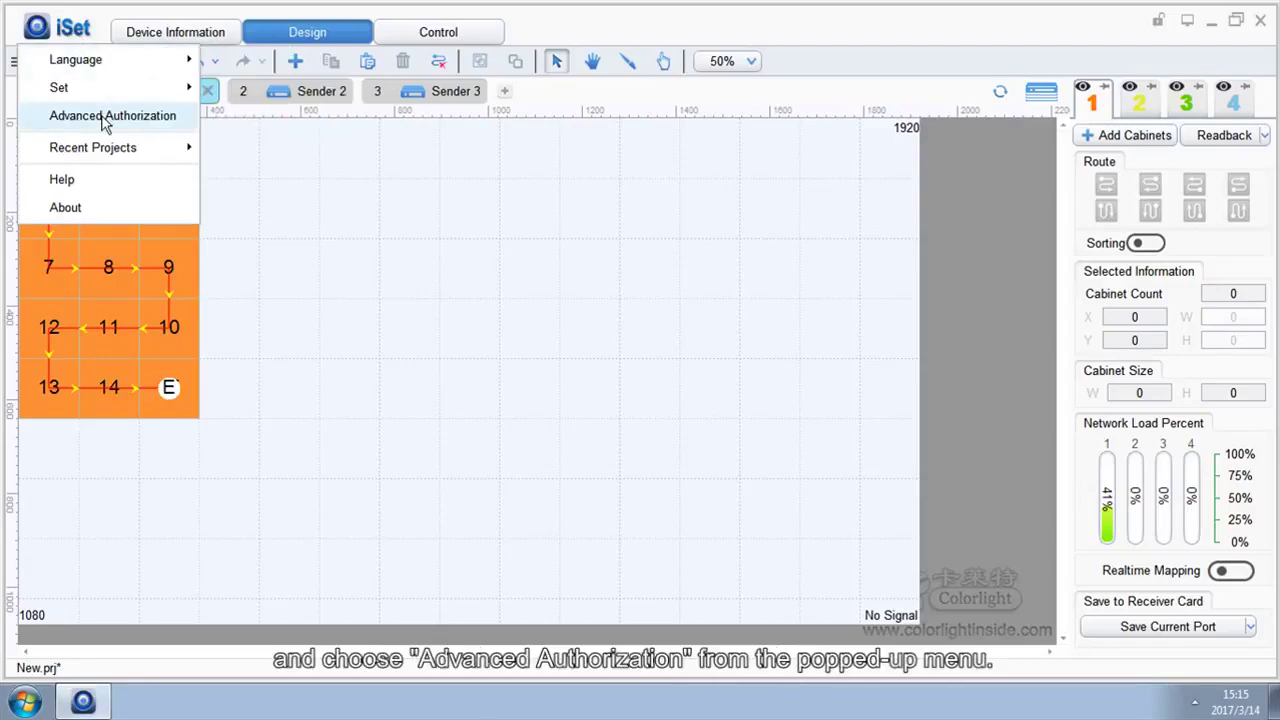
pyautogui.click(103, 118)
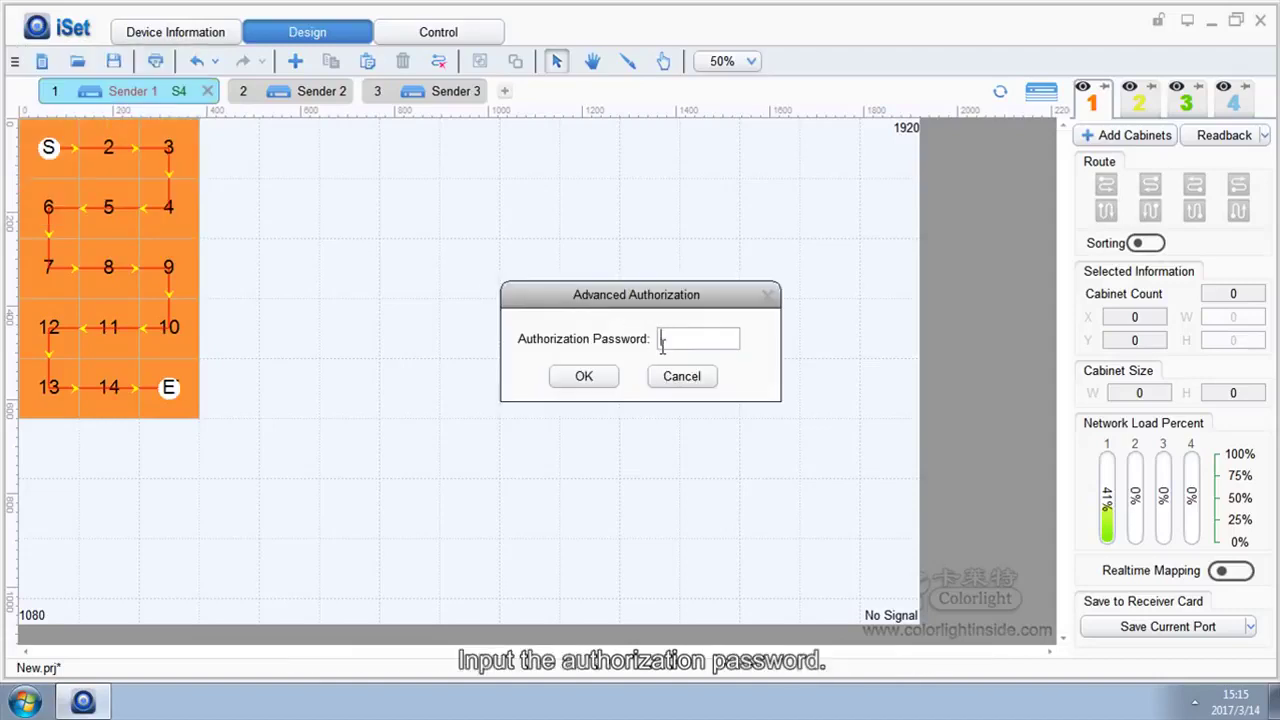
pyautogui.press('Return')
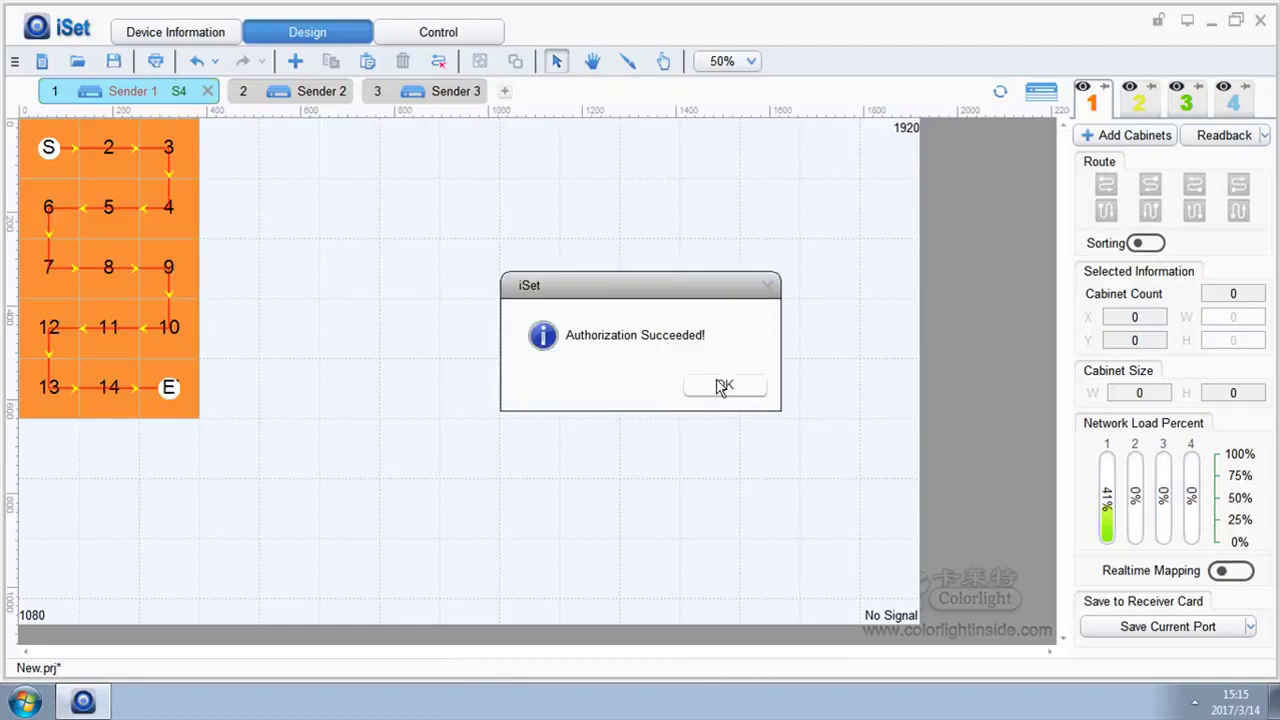
pyautogui.click(722, 386)
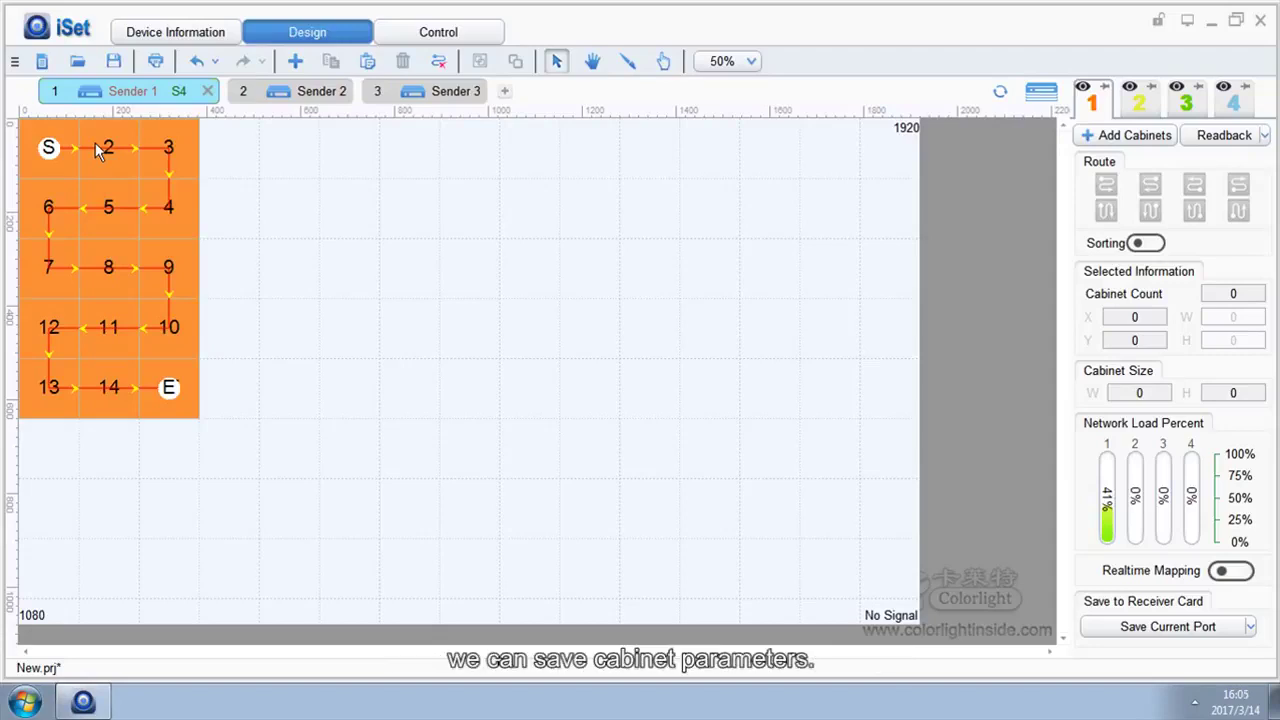
# Deselect the cabinets and read back the actual 2X3 layout of six 240×180 cabinets
pyautogui.rightClick(95, 142)
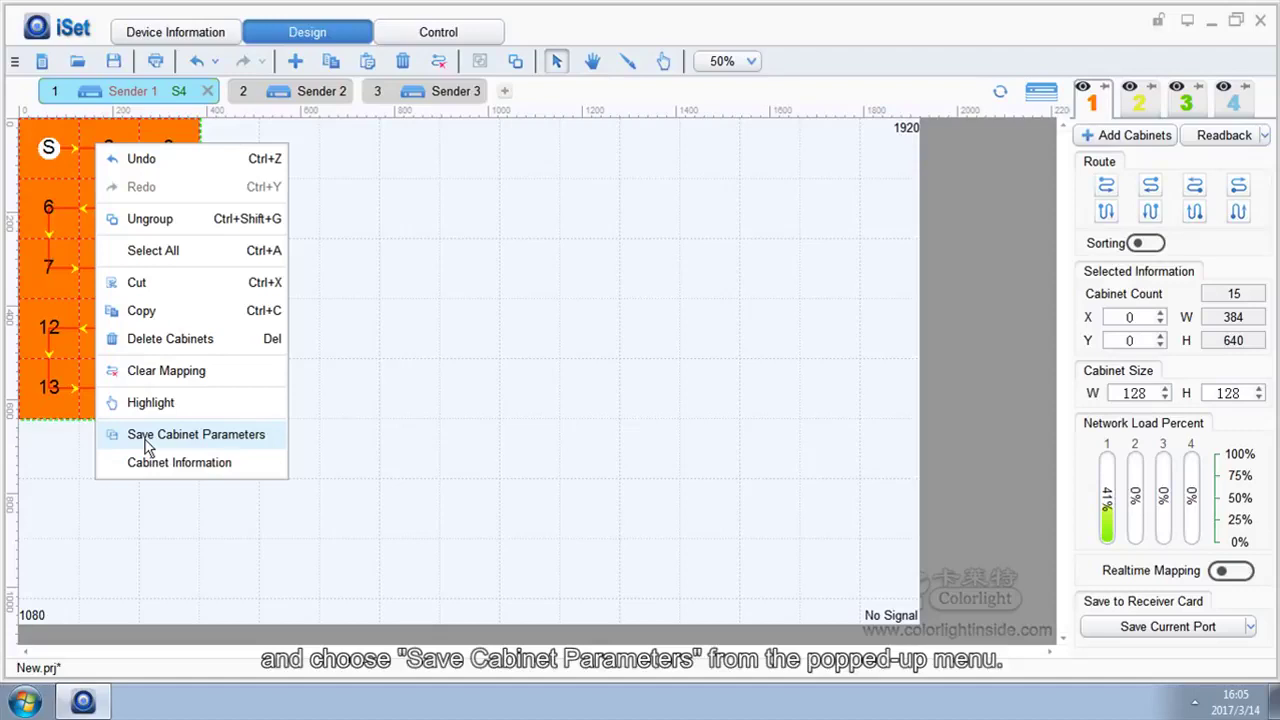
pyautogui.click(320, 395)
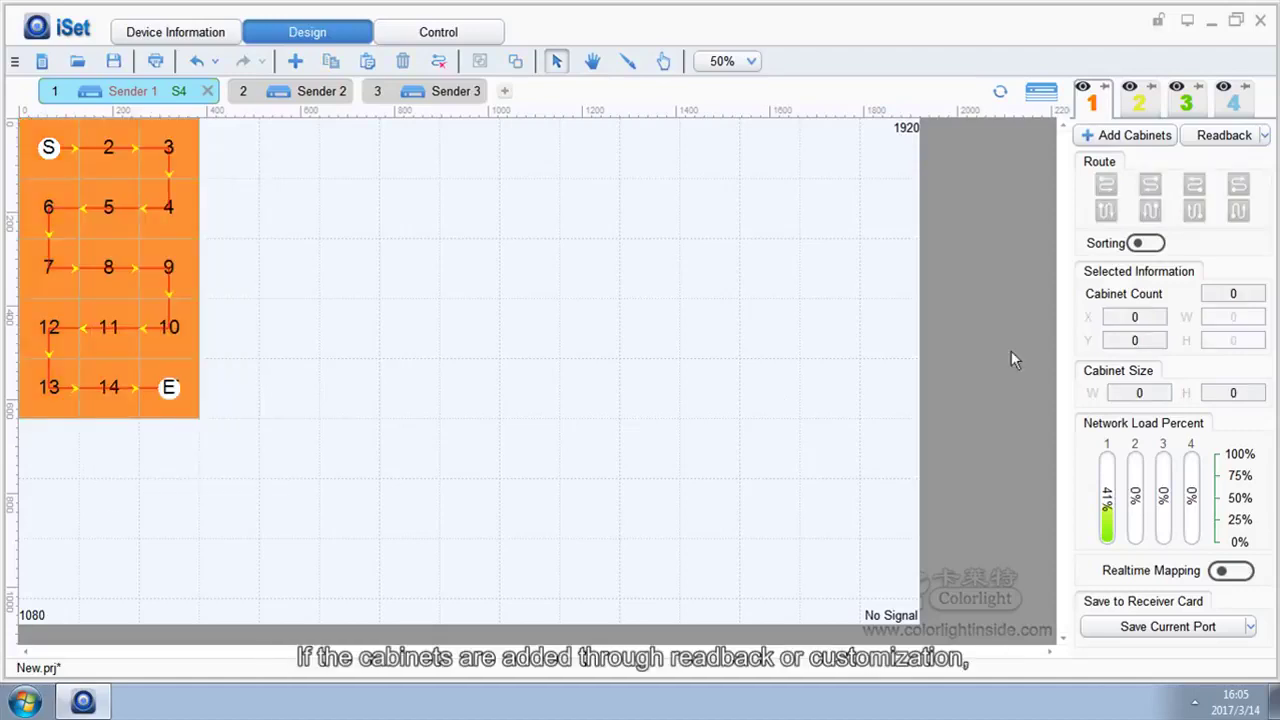
pyautogui.click(1224, 135)
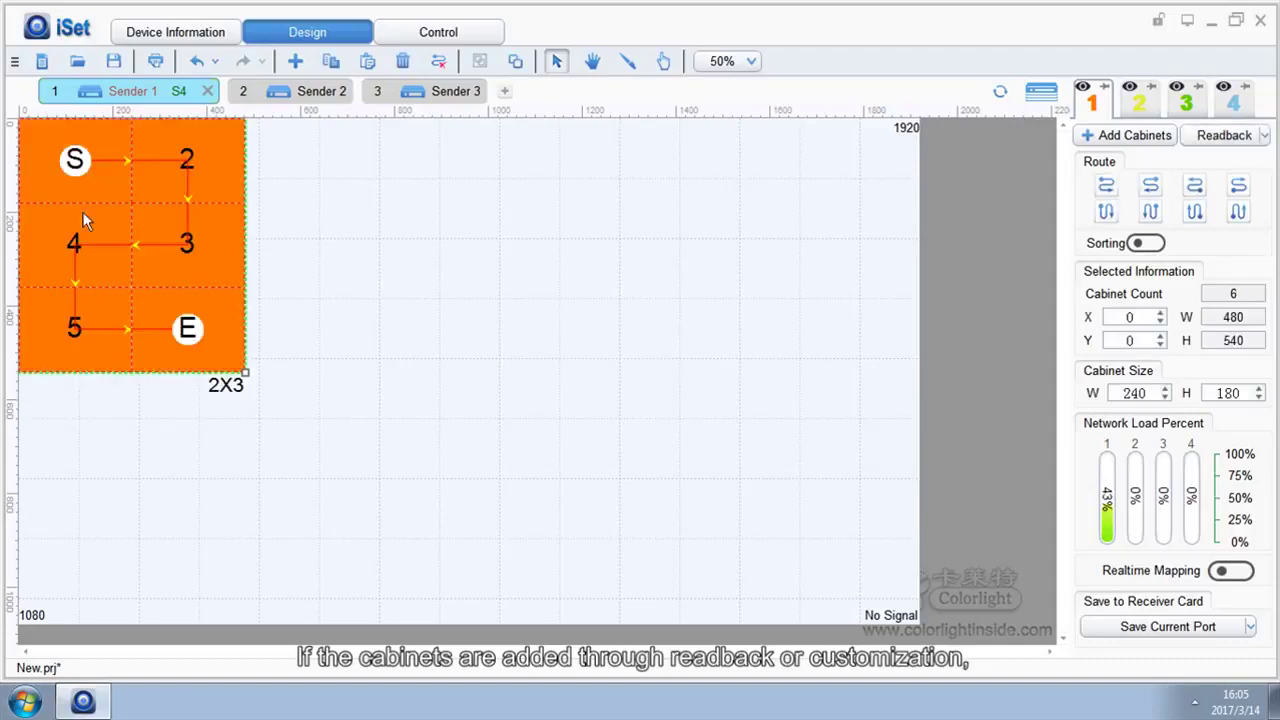
# Show the Save Cabinet Parameters > Outdoors choices, P10-64x64 and P16-64x64
pyautogui.rightClick(74, 162)
pyautogui.moveTo(200, 452)
pyautogui.moveTo(329, 450)
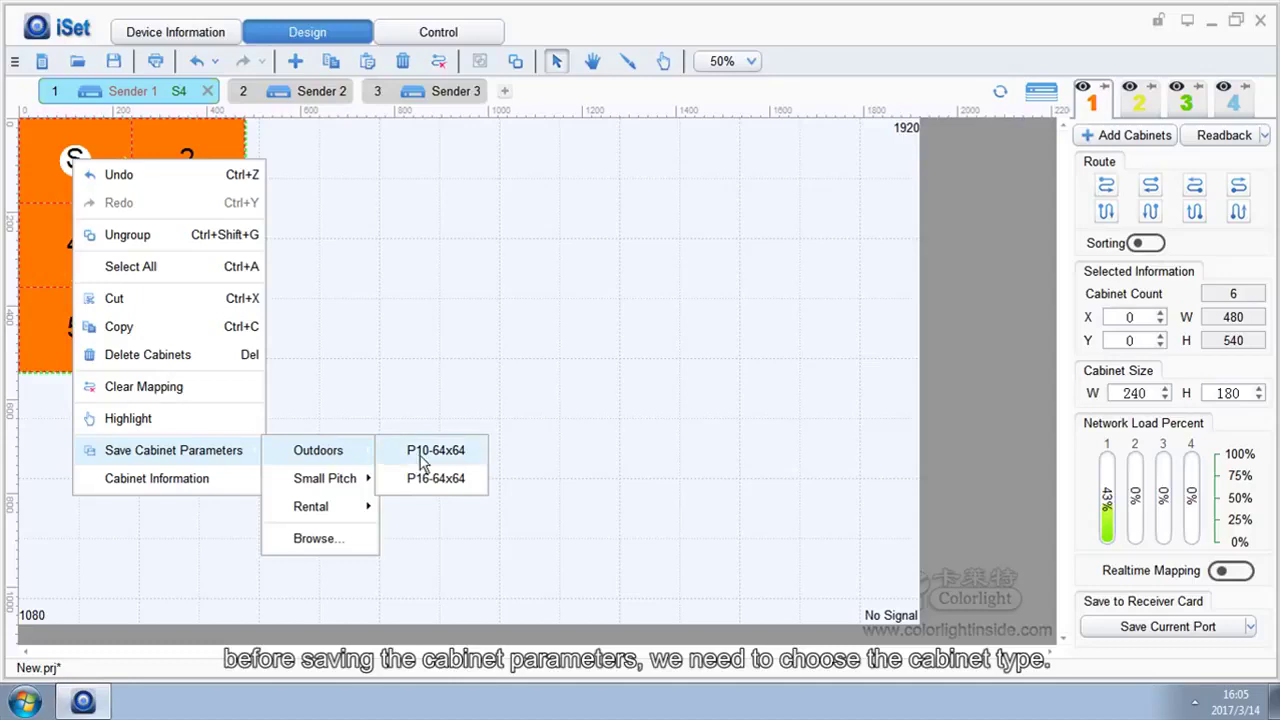
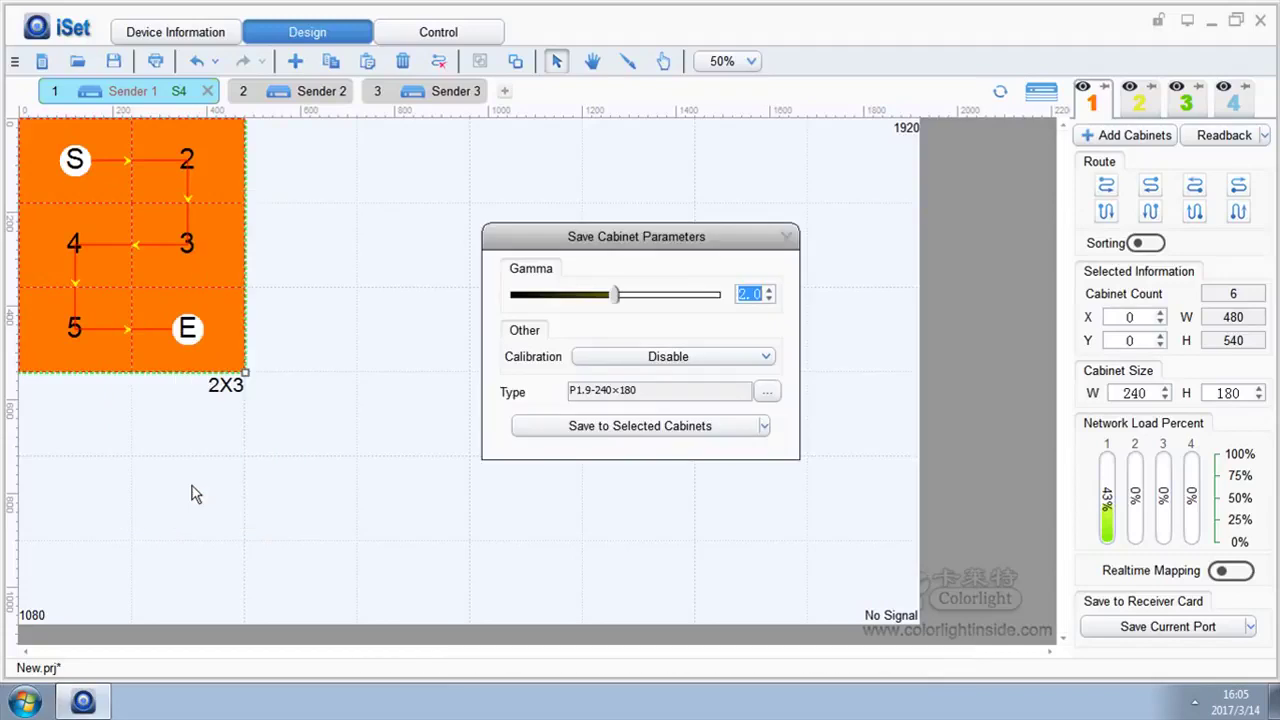
# Set gamma to 2.2 with calibration disabled and save it to the selected cabinets
pyautogui.moveTo(615, 296); pyautogui.dragTo(641, 312)
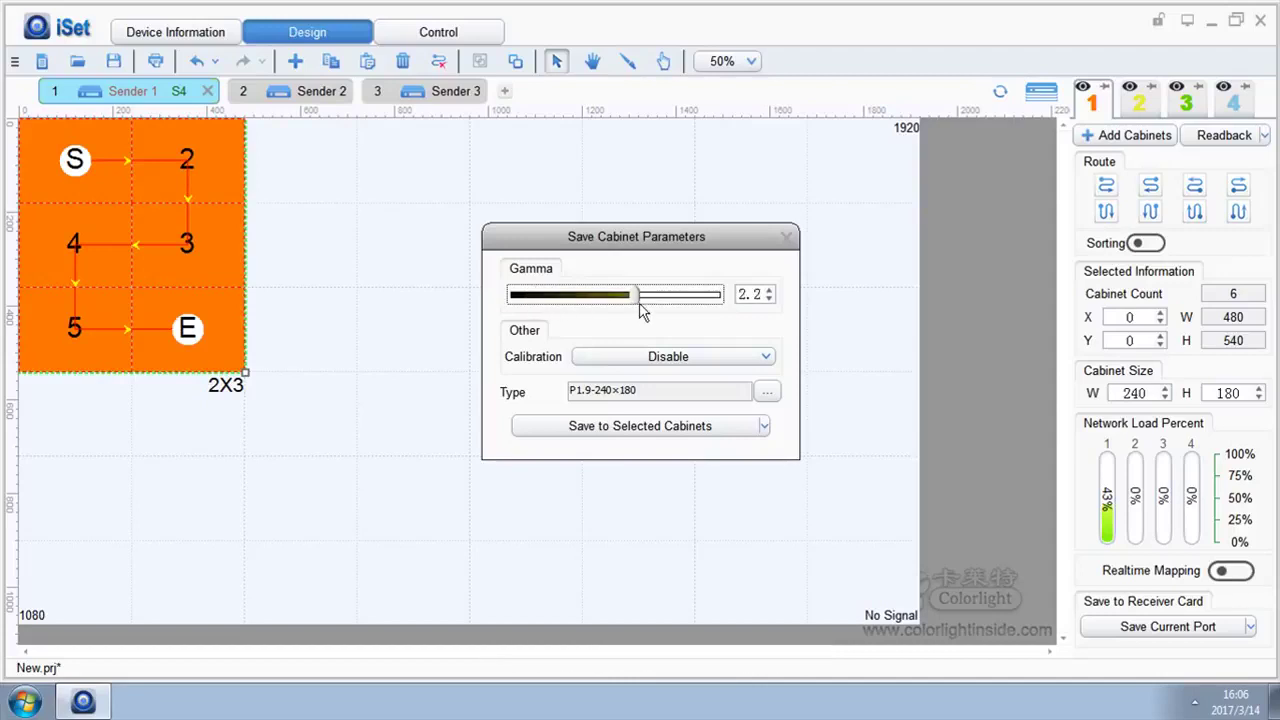
pyautogui.click(765, 357)
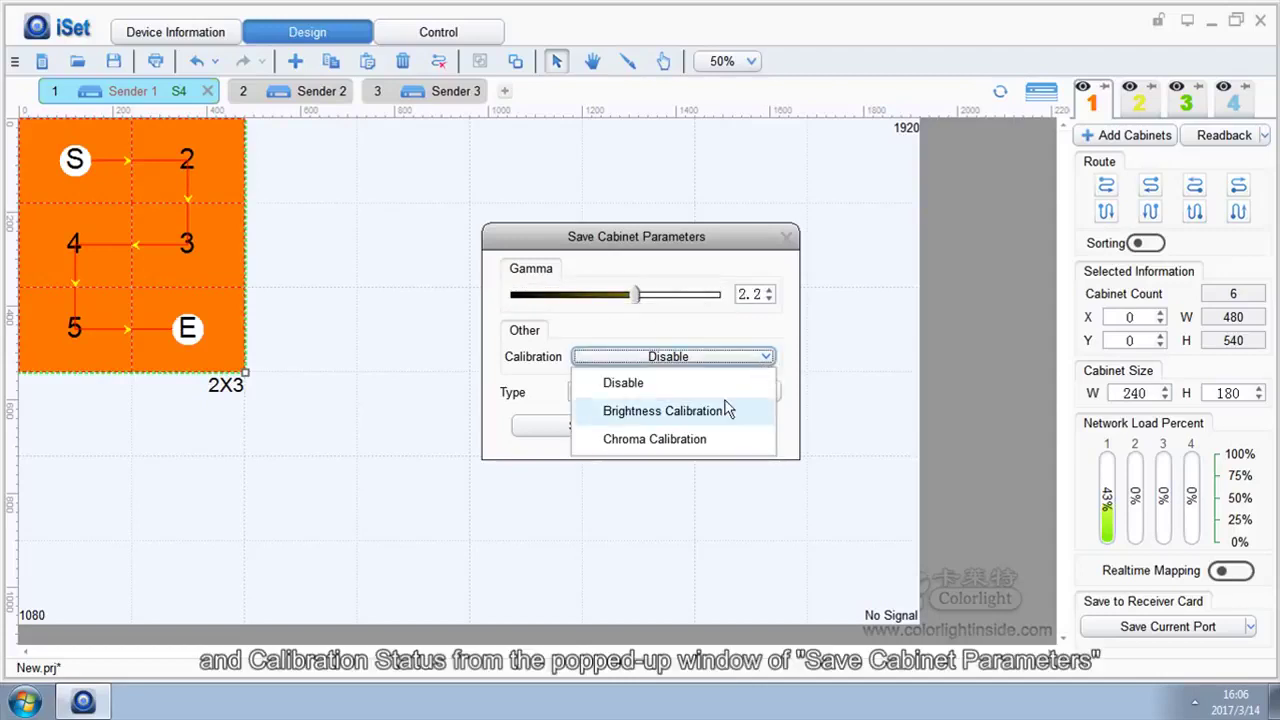
pyautogui.click(759, 362)
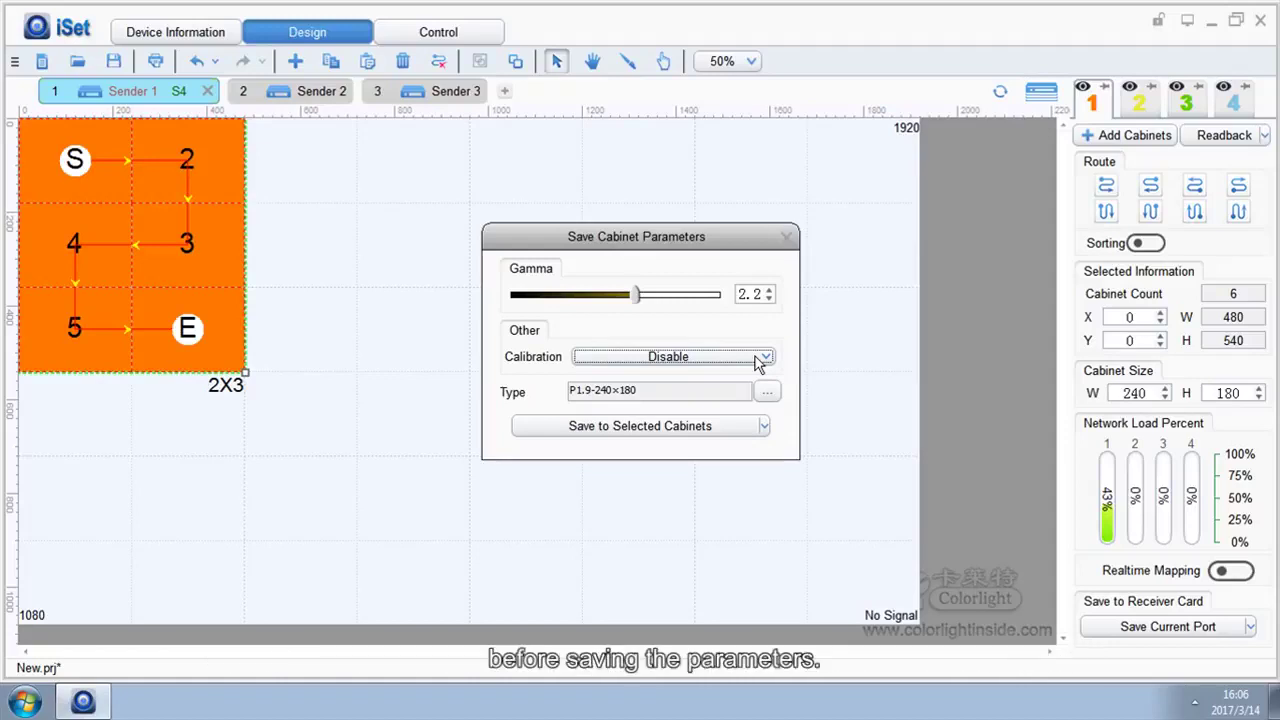
pyautogui.click(661, 430)
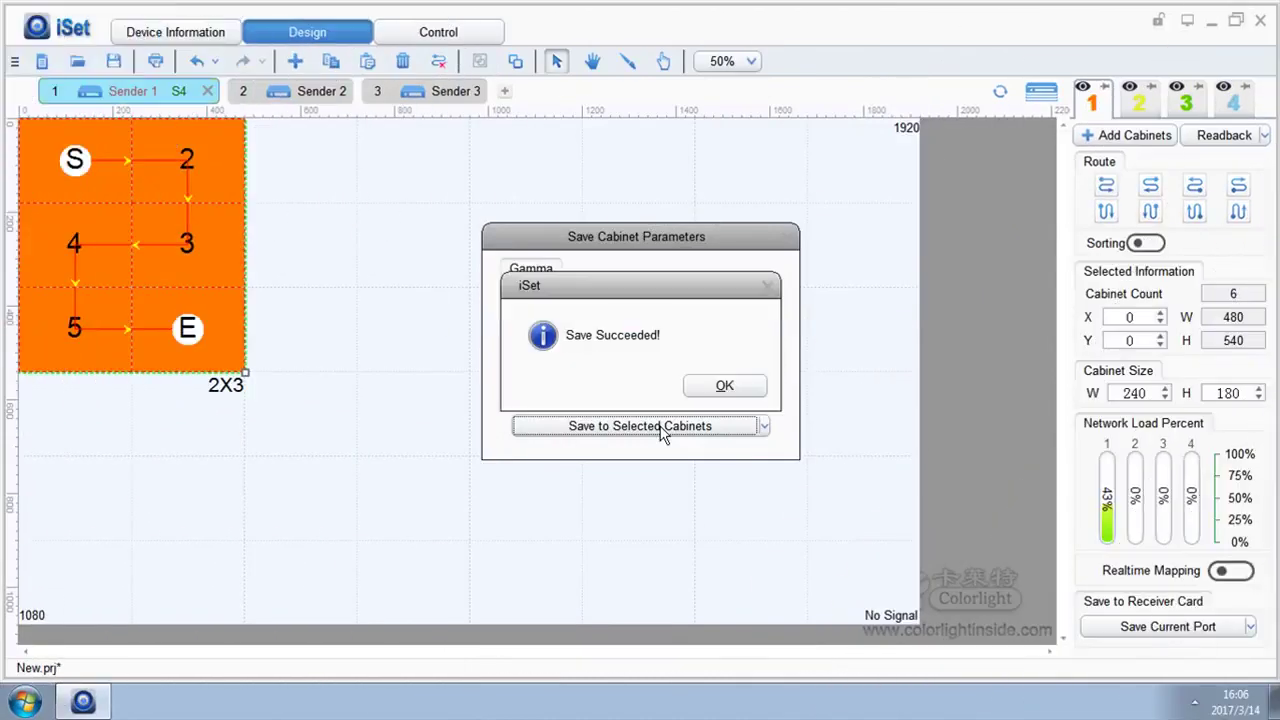
pyautogui.click(721, 386)
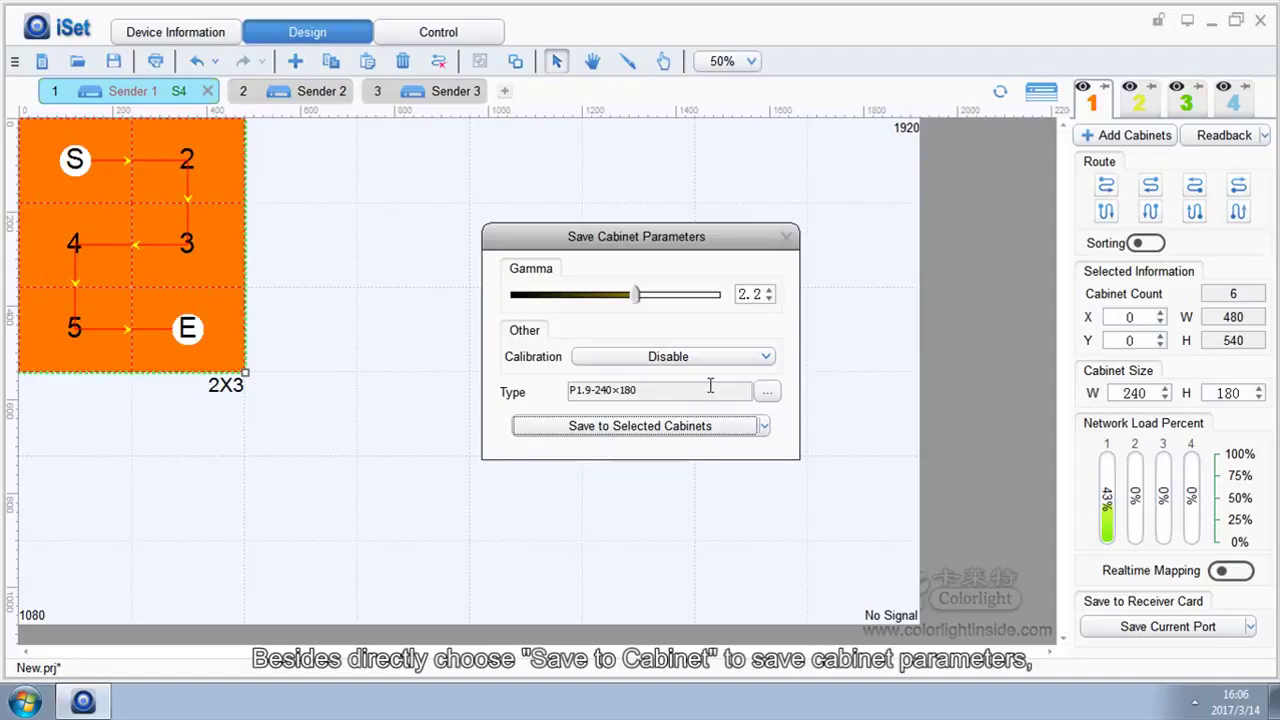
# Look over the other save targets, then close the cabinet parameter settings
pyautogui.click(764, 427)
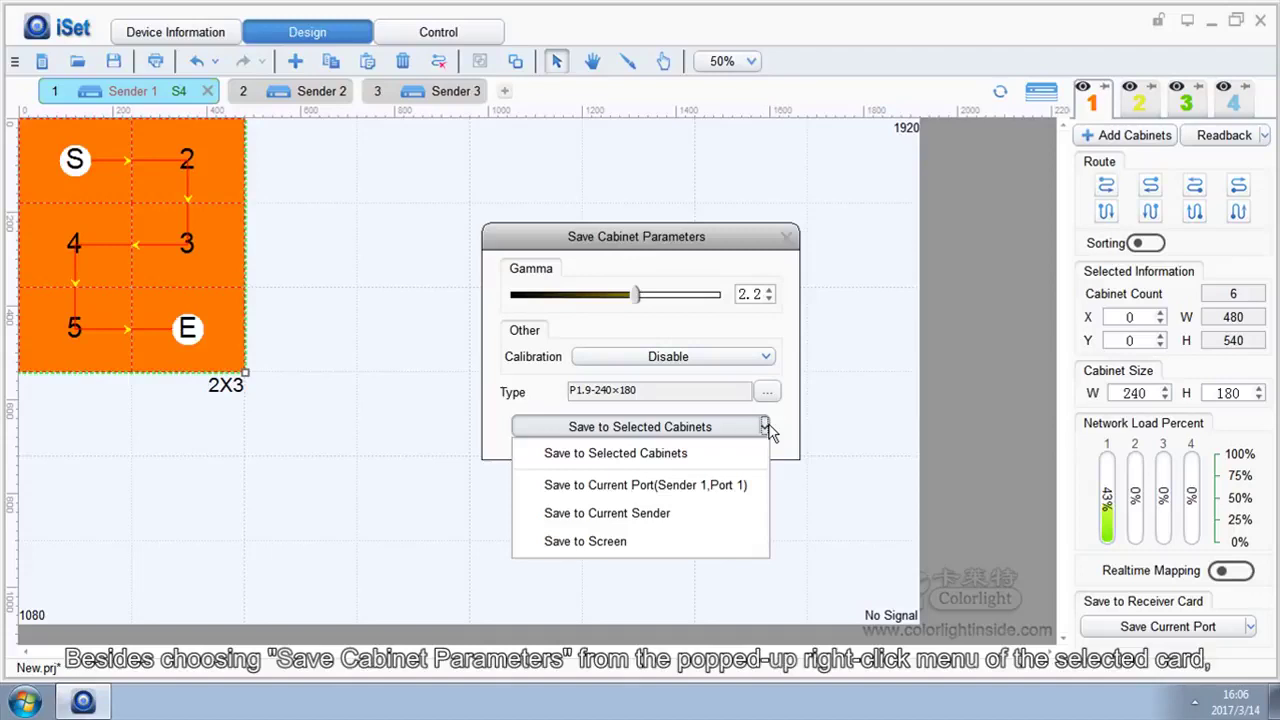
pyautogui.click(786, 237)
pyautogui.click(786, 237)
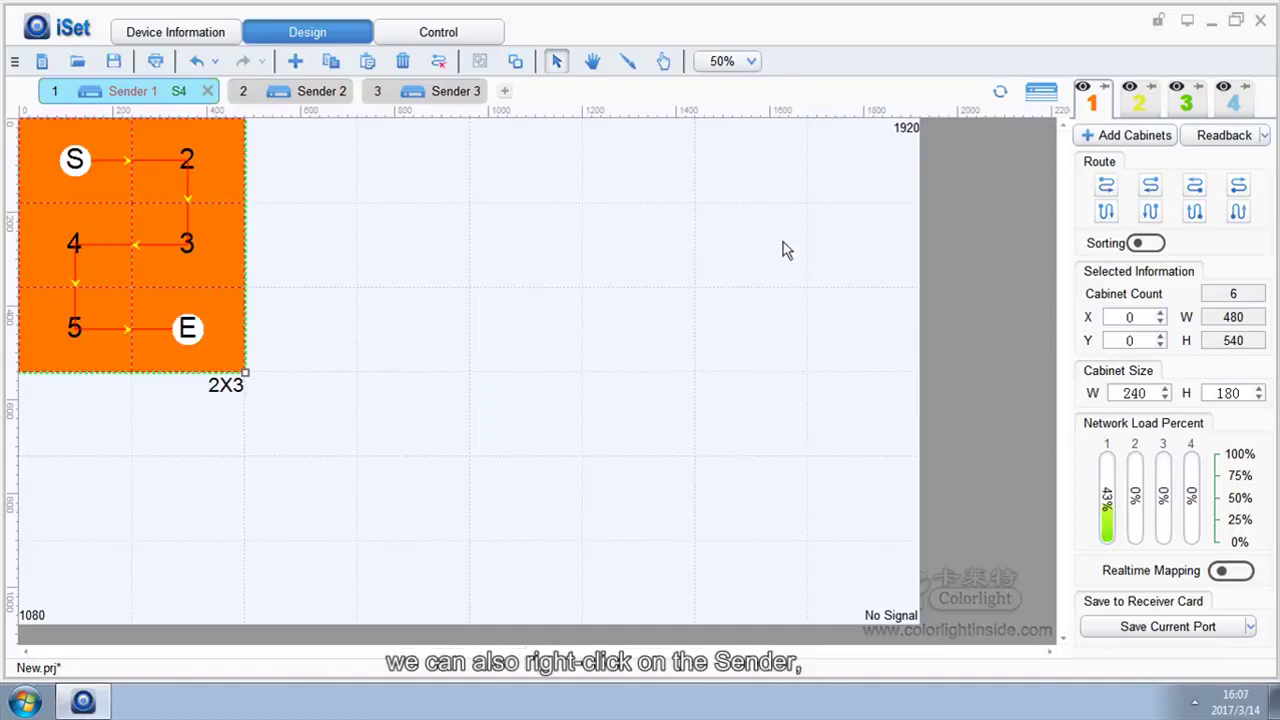
# Check the Save Cabinet Parameters submenus for Sender 1 and network port 1, bringing in the 3X5 layout
pyautogui.rightClick(149, 98)
pyautogui.moveTo(172, 334)
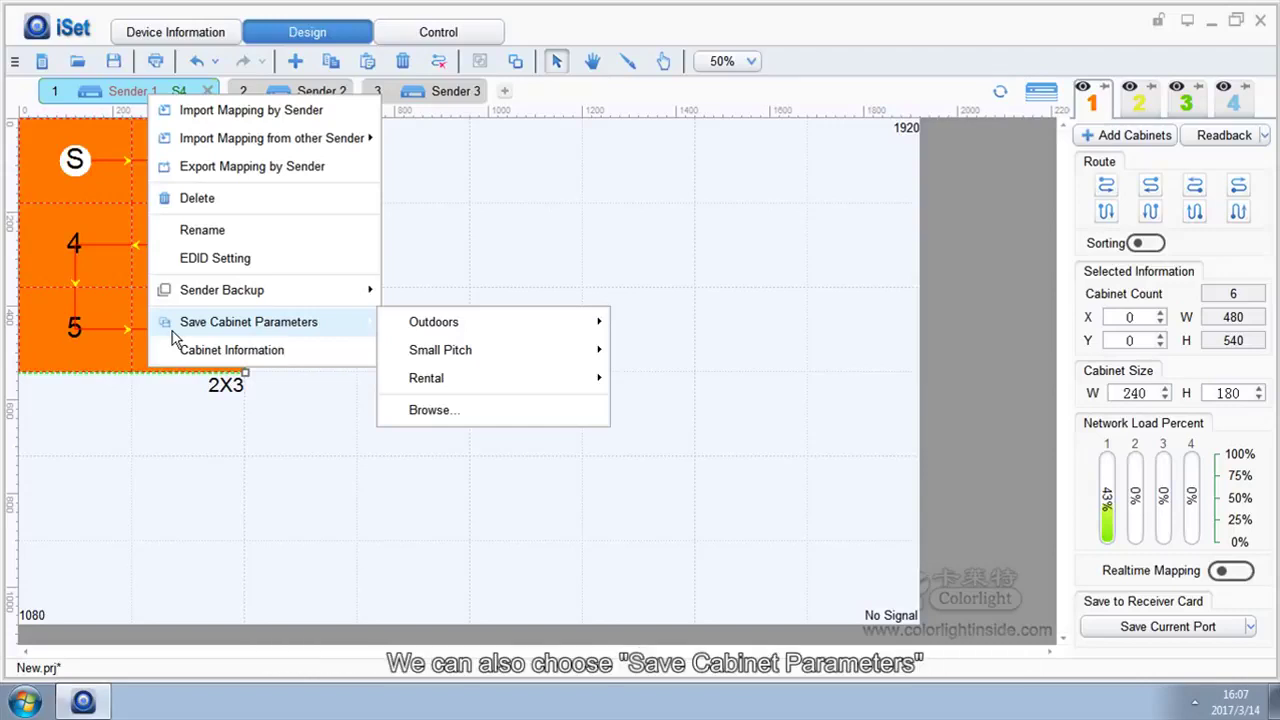
pyautogui.click(1101, 117)
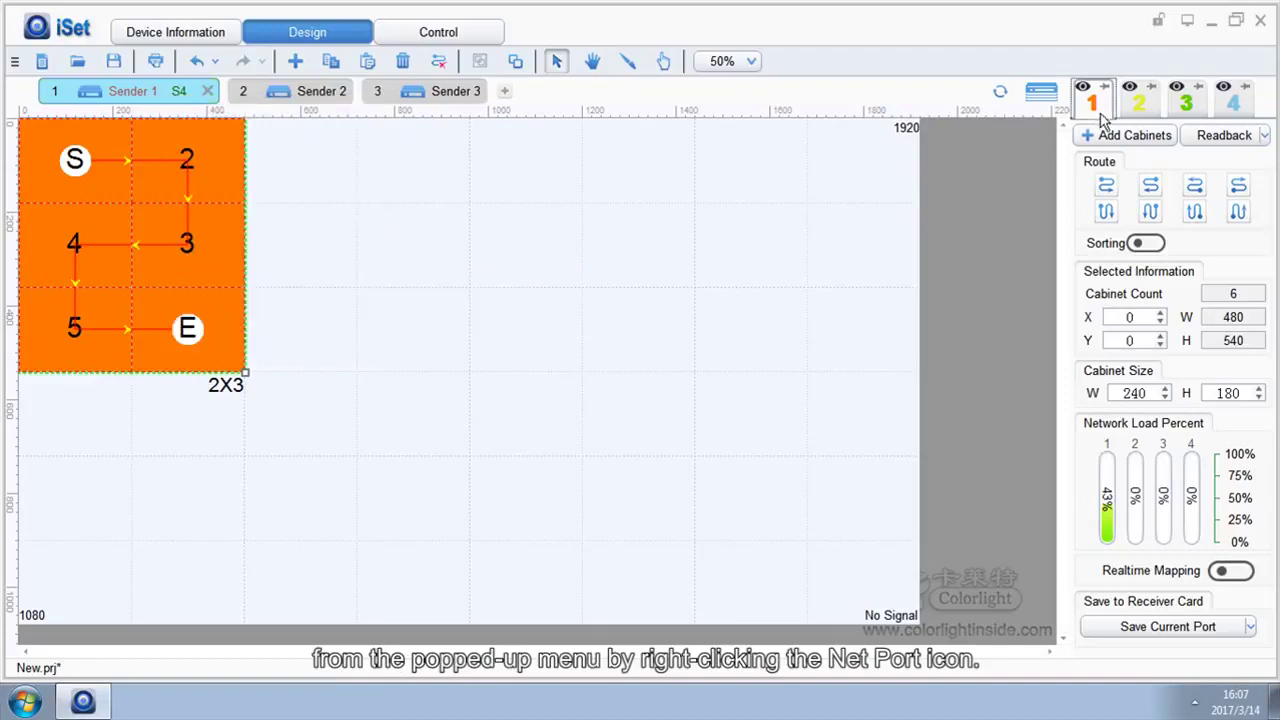
pyautogui.rightClick(1101, 117)
pyautogui.moveTo(1138, 257)
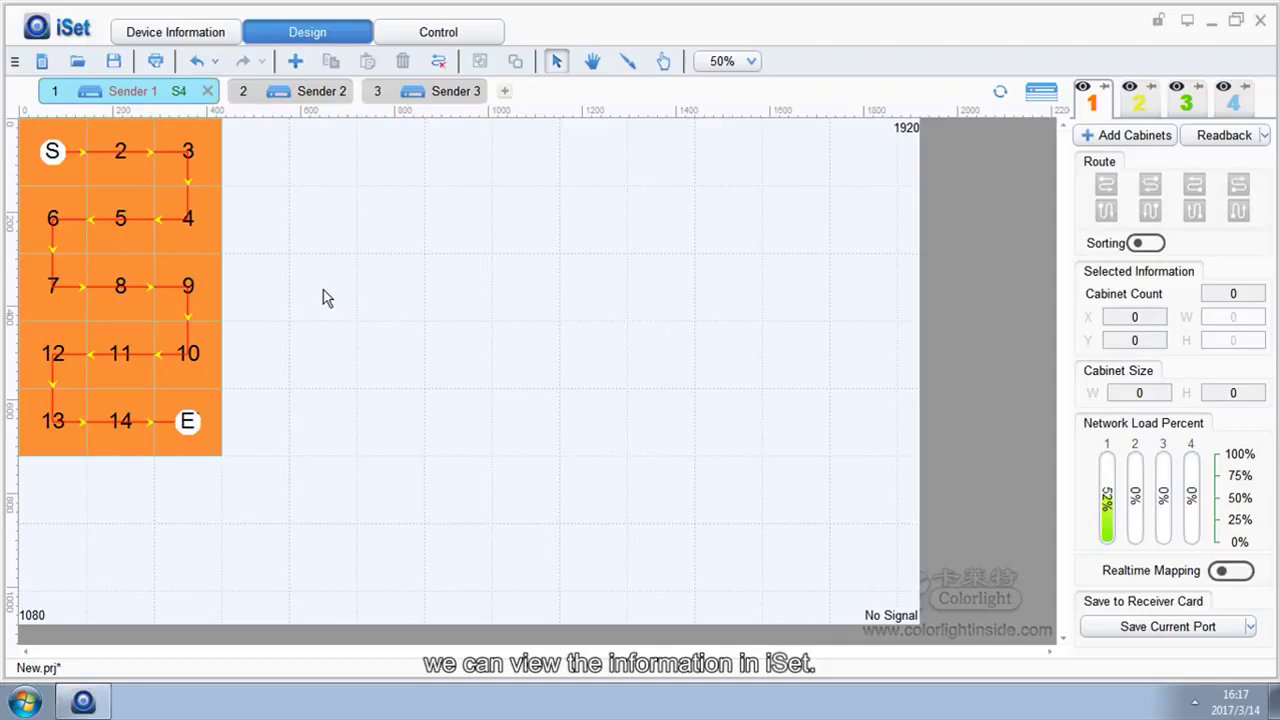
# Select the 15-cabinet 3X5 block and view its Cabinet Information
pyautogui.click(135, 243)
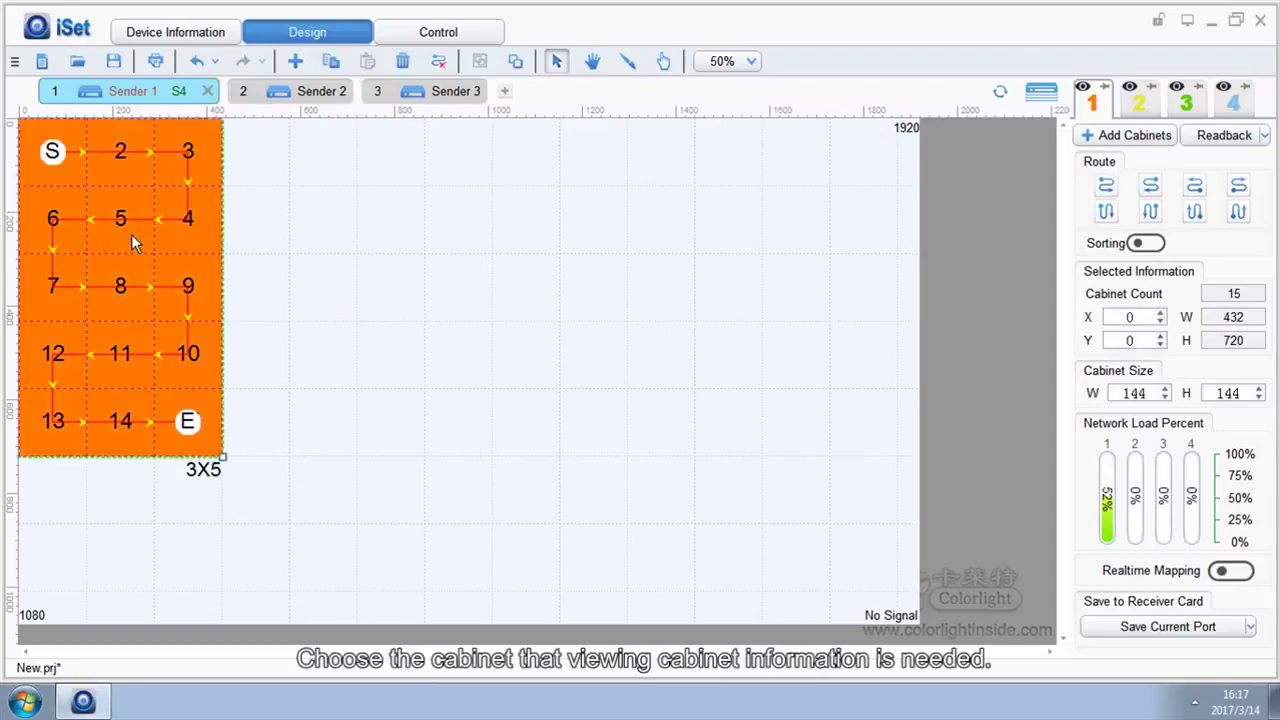
pyautogui.rightClick(134, 243)
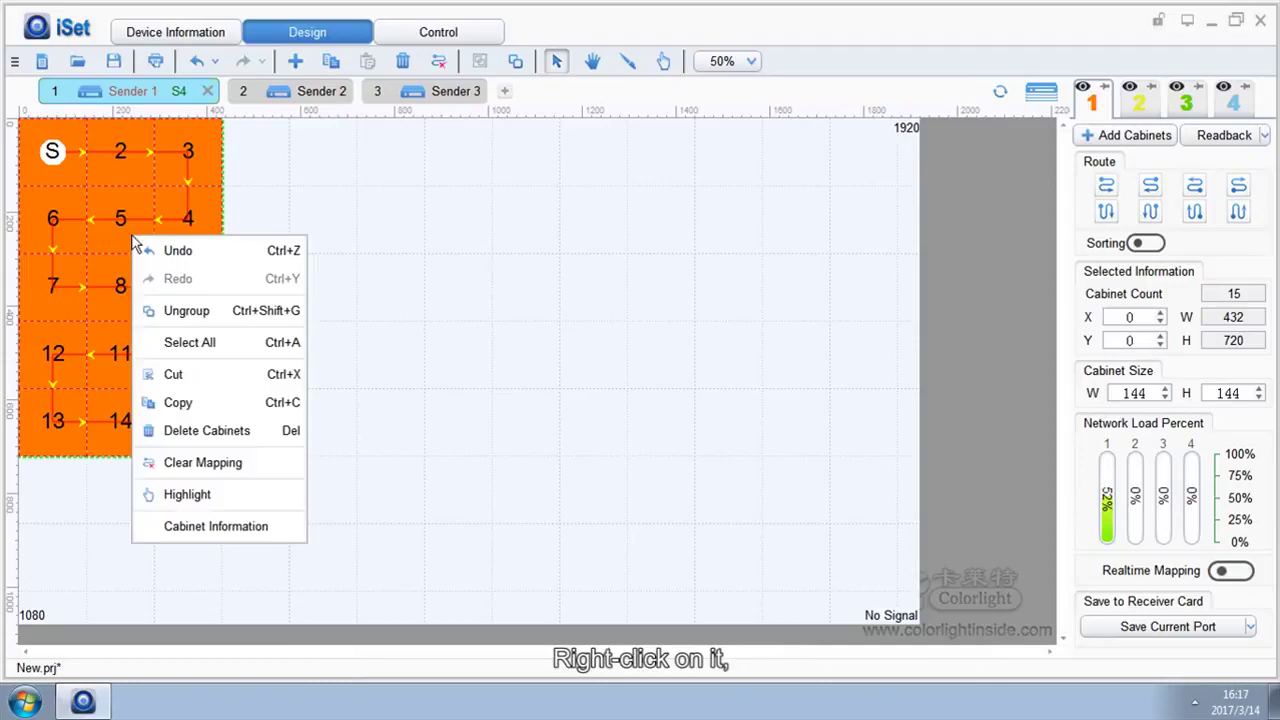
pyautogui.click(200, 527)
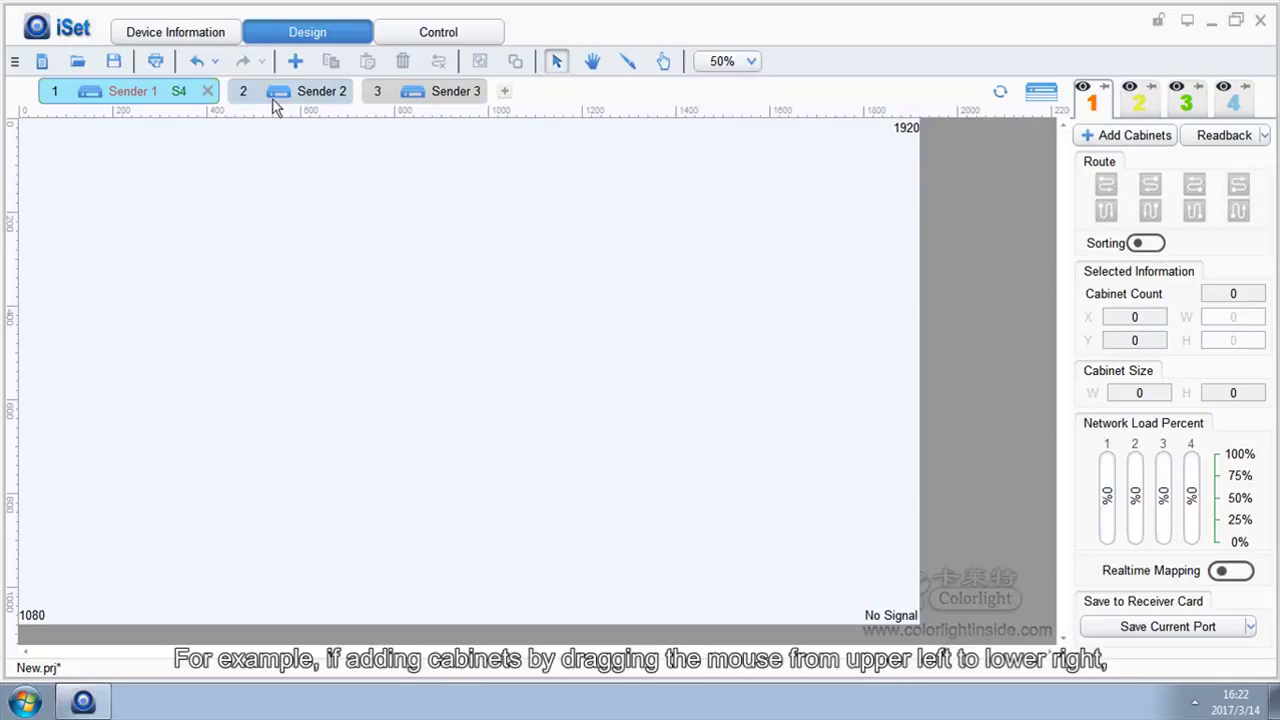
# Place a row-wired 3X4 grid of 128×128 custom cabinets on port 1
pyautogui.click(295, 61)
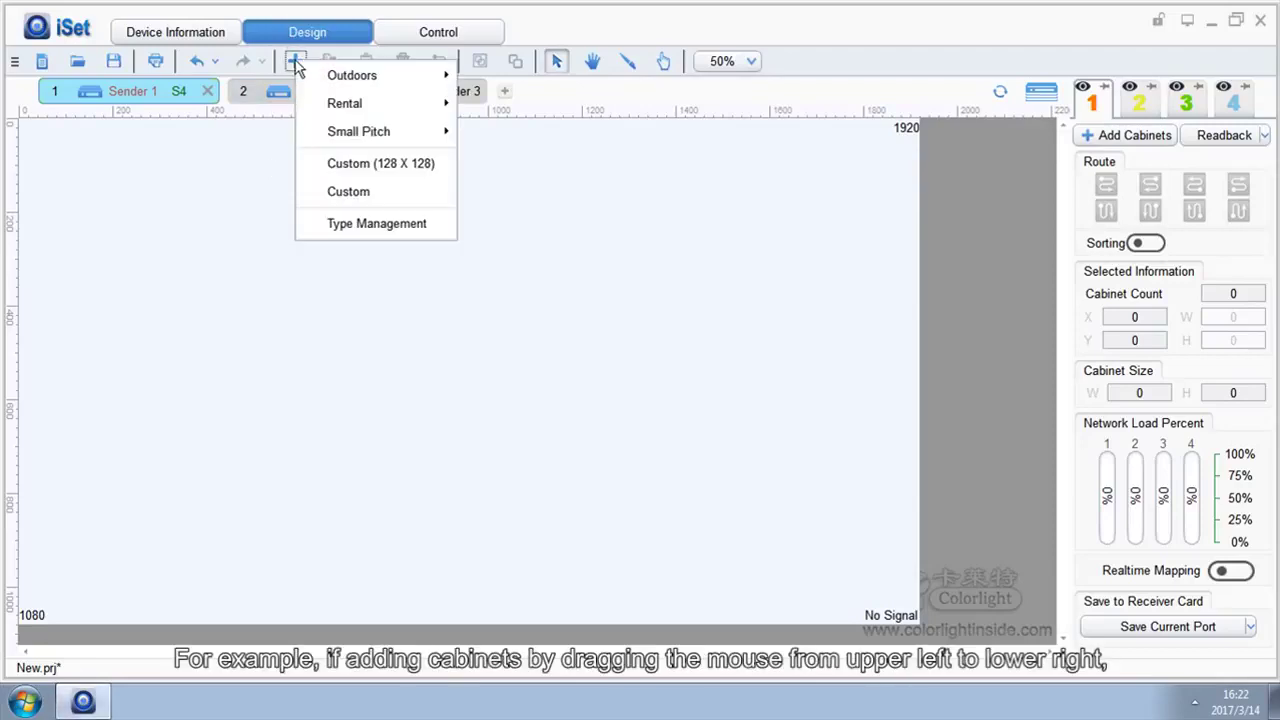
pyautogui.click(352, 164)
pyautogui.moveTo(205, 166); pyautogui.dragTo(365, 390)
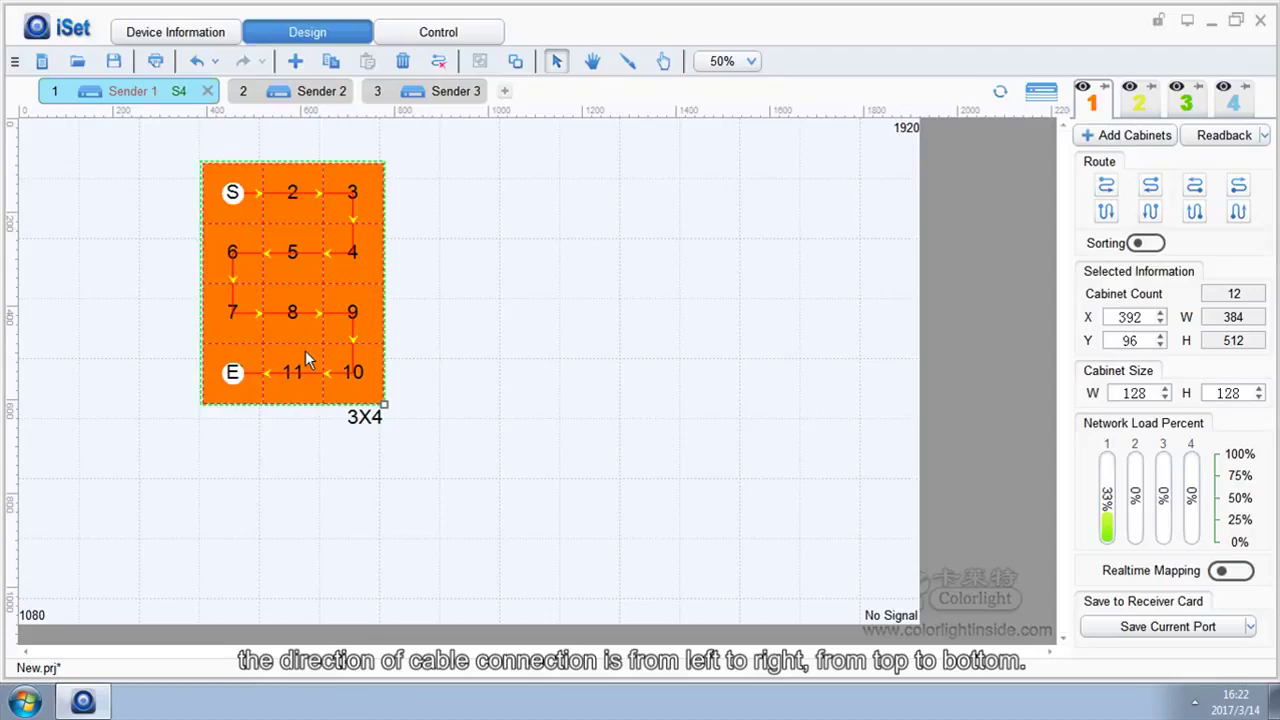
pyautogui.click(603, 227)
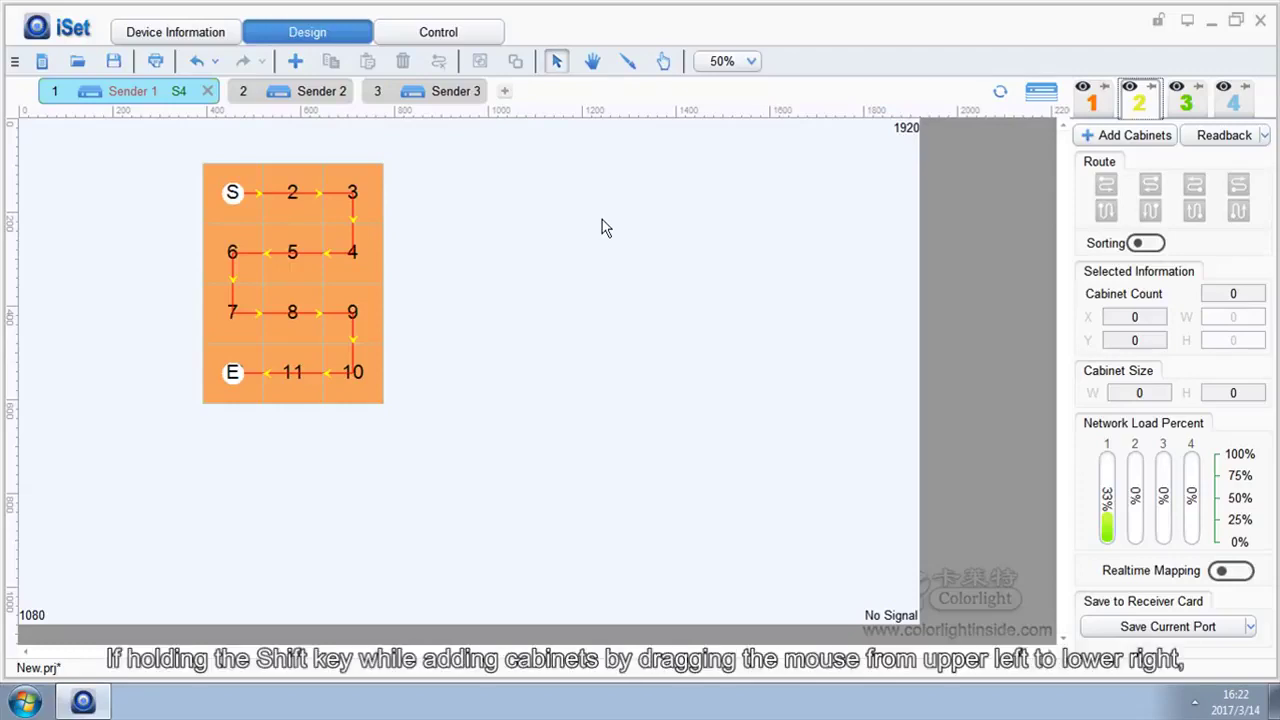
# Add a column-wired 3X4 block of 128×128 custom cabinets right of the first one
pyautogui.click(295, 61)
pyautogui.moveTo(337, 145)
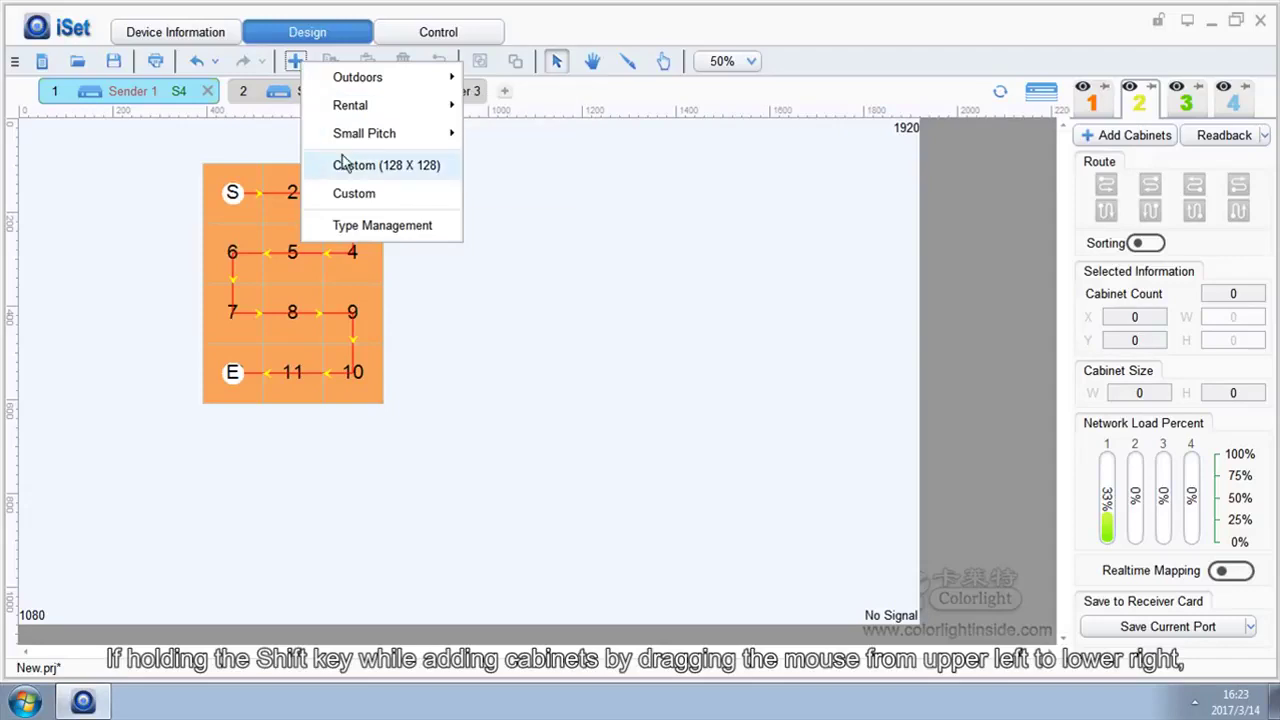
pyautogui.click(357, 167)
pyautogui.moveTo(449, 171); pyautogui.dragTo(562, 348)
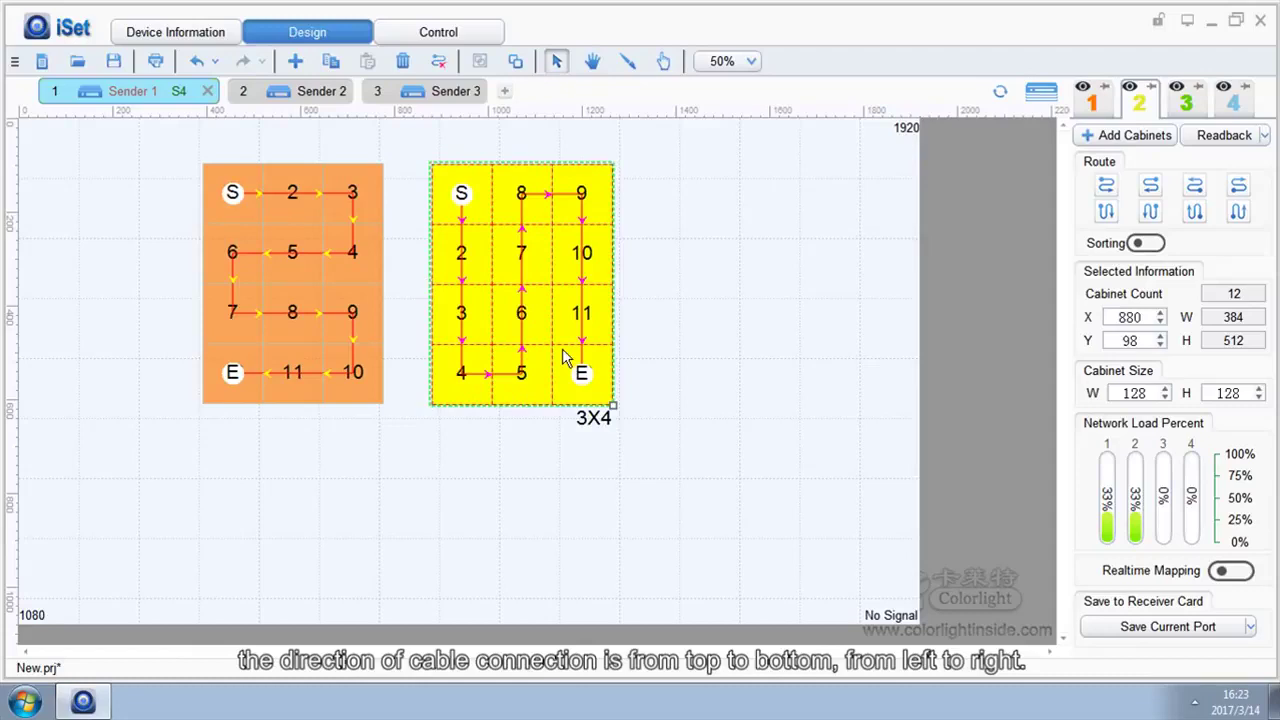